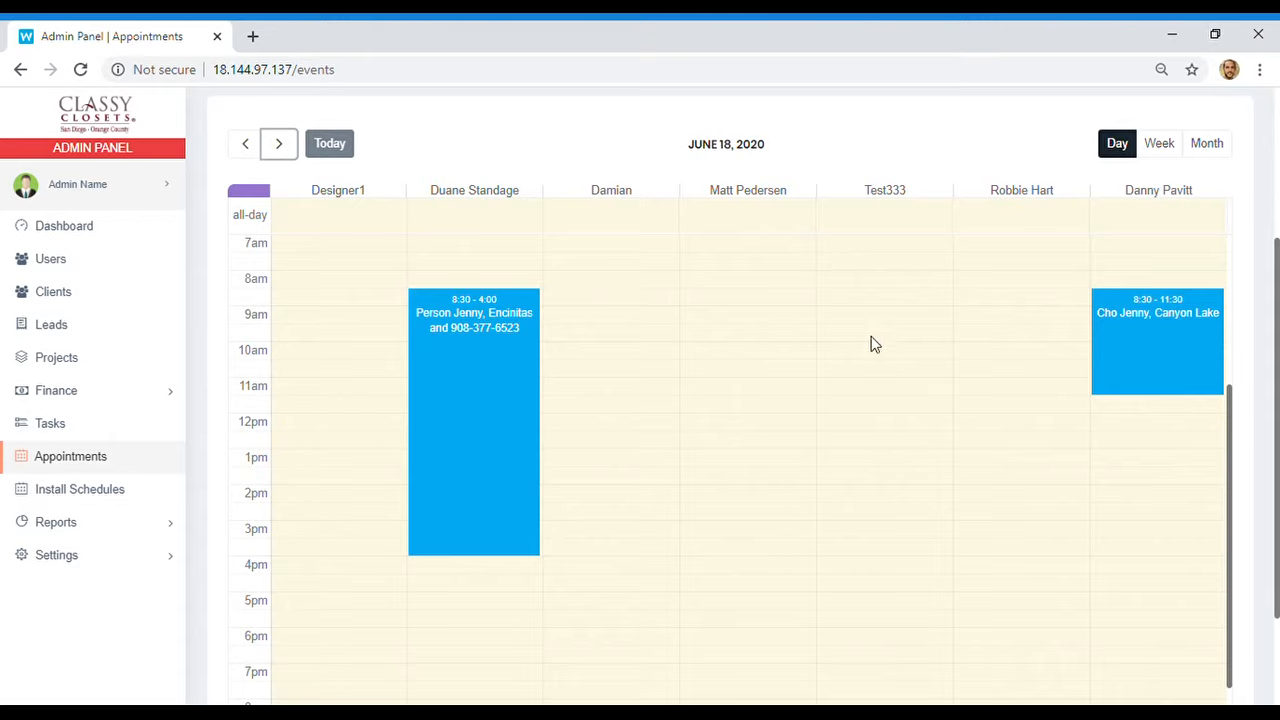
- Open appointment scheduling for the first lead in the leads list
left_click(60, 330)
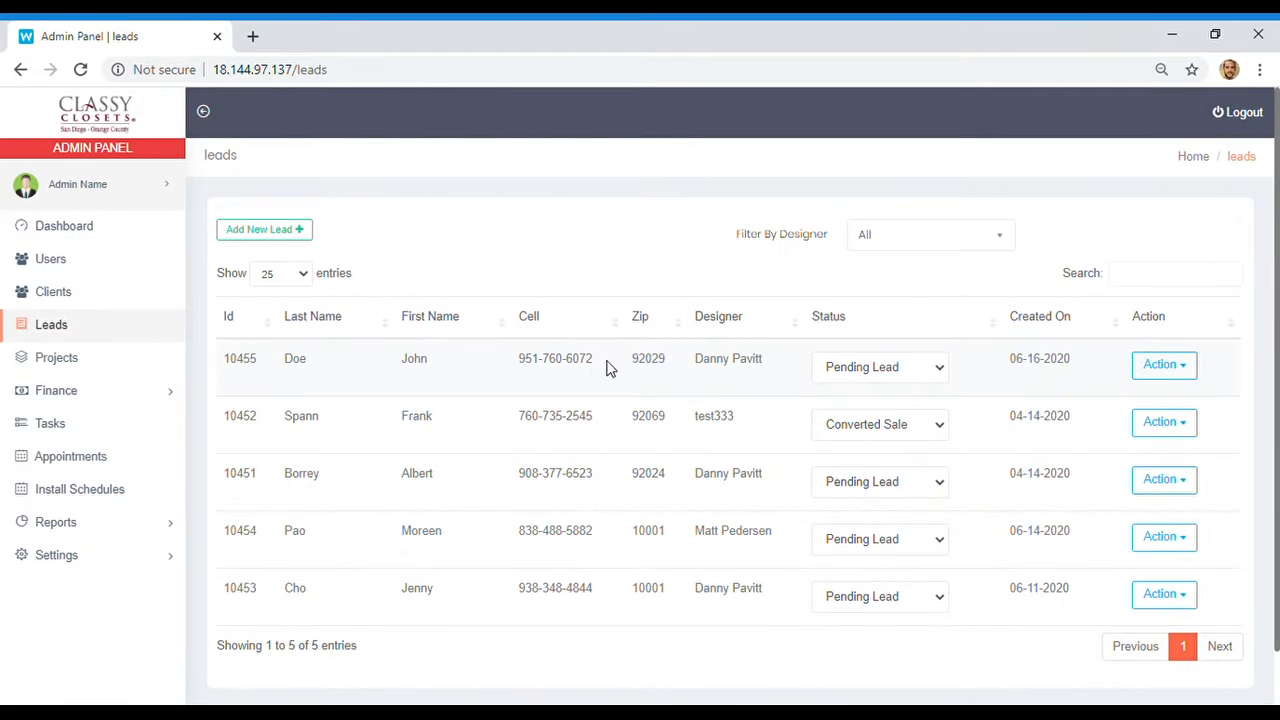
left_click(1192, 370)
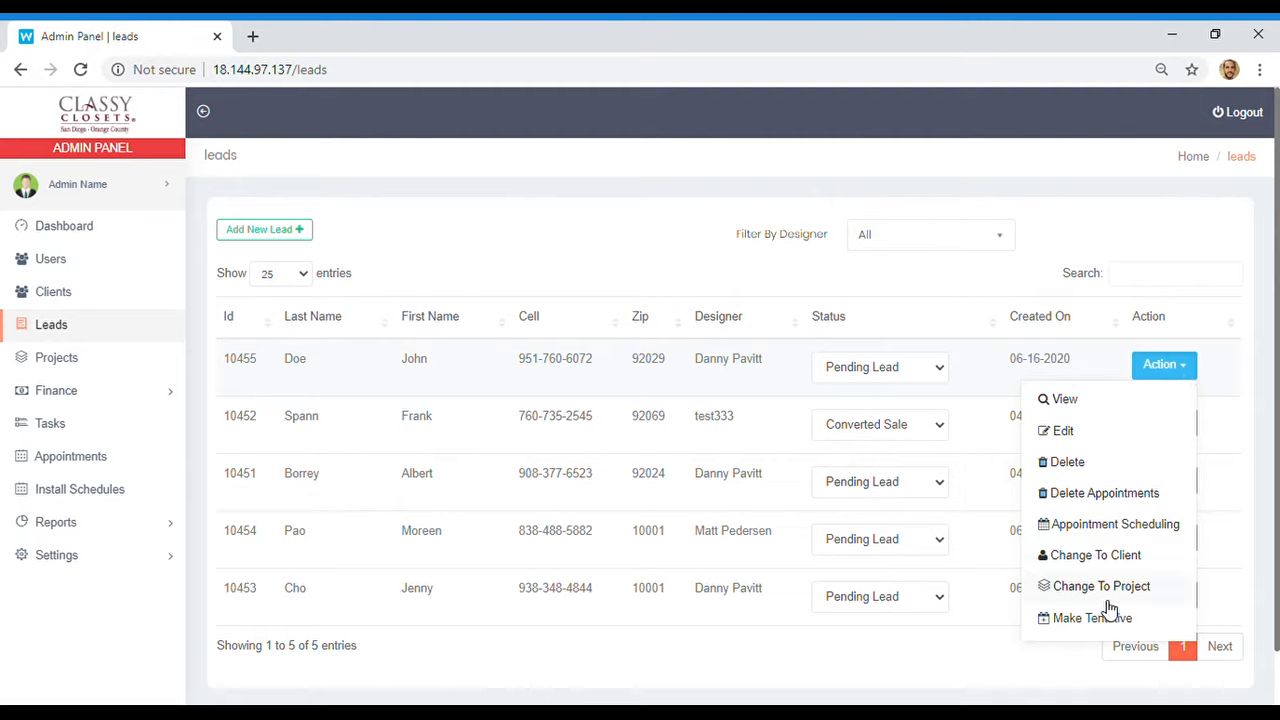
left_click(1081, 533)
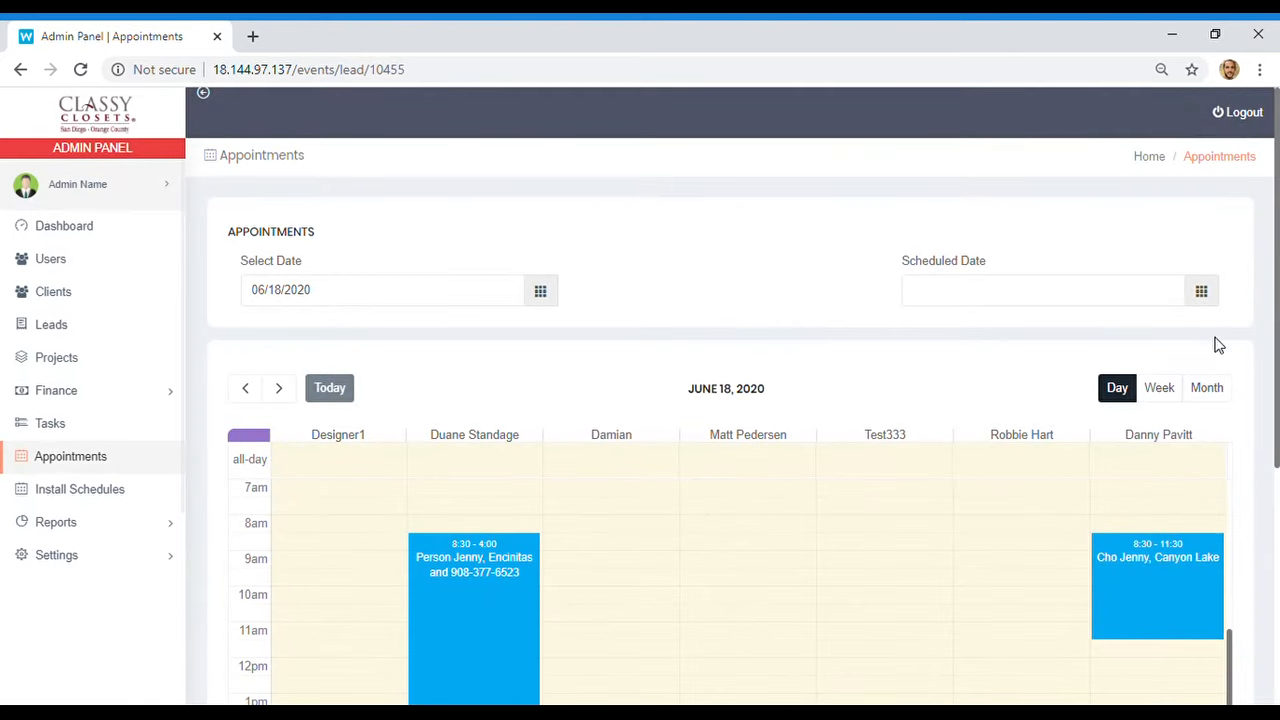
- Advance the lead's appointment calendar to the day of June 19, 2020
scroll(1240, 389, "down", 2)
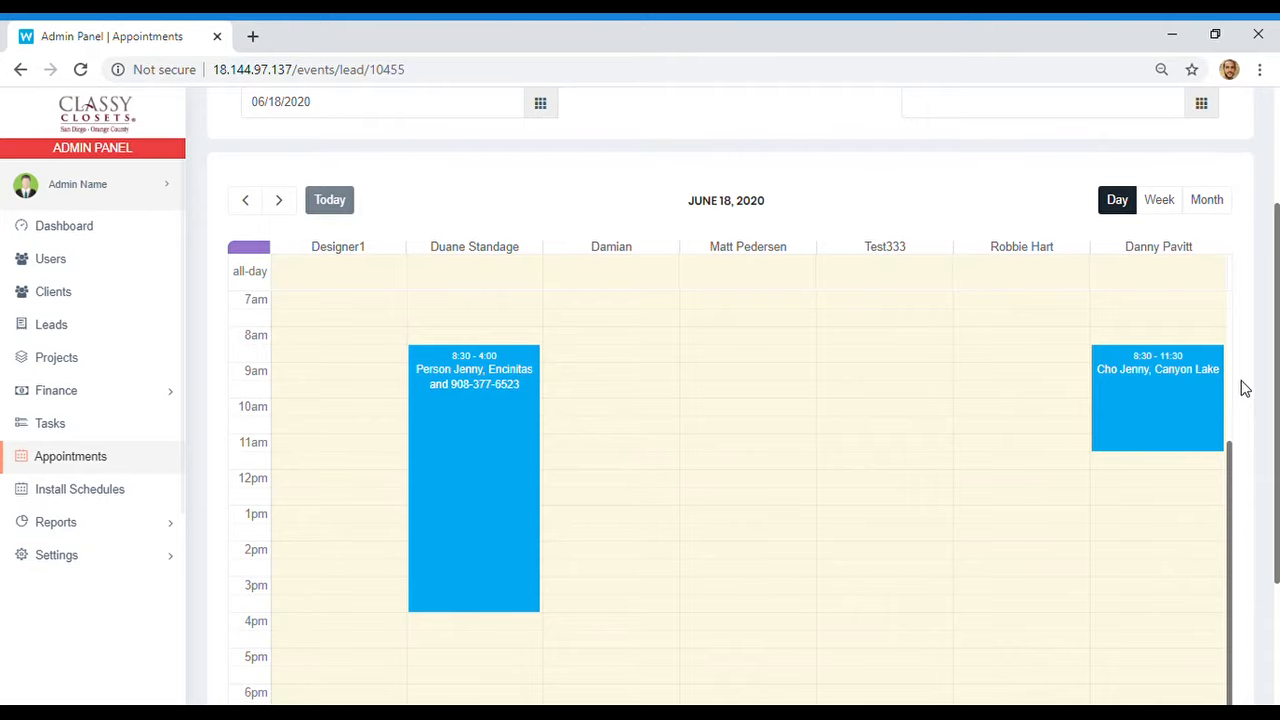
scroll(590, 392, "down", 1)
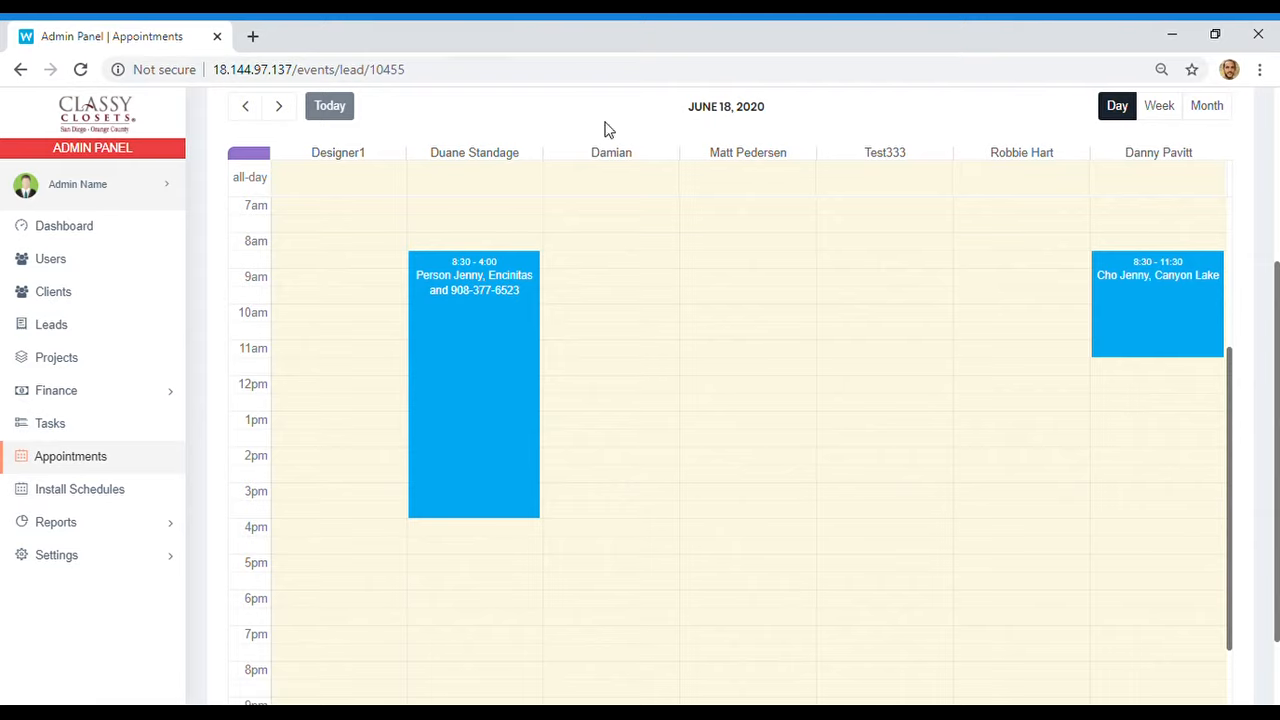
left_click_drag(694, 112, 750, 116)
scroll(750, 116, "up", 1)
left_click(714, 129)
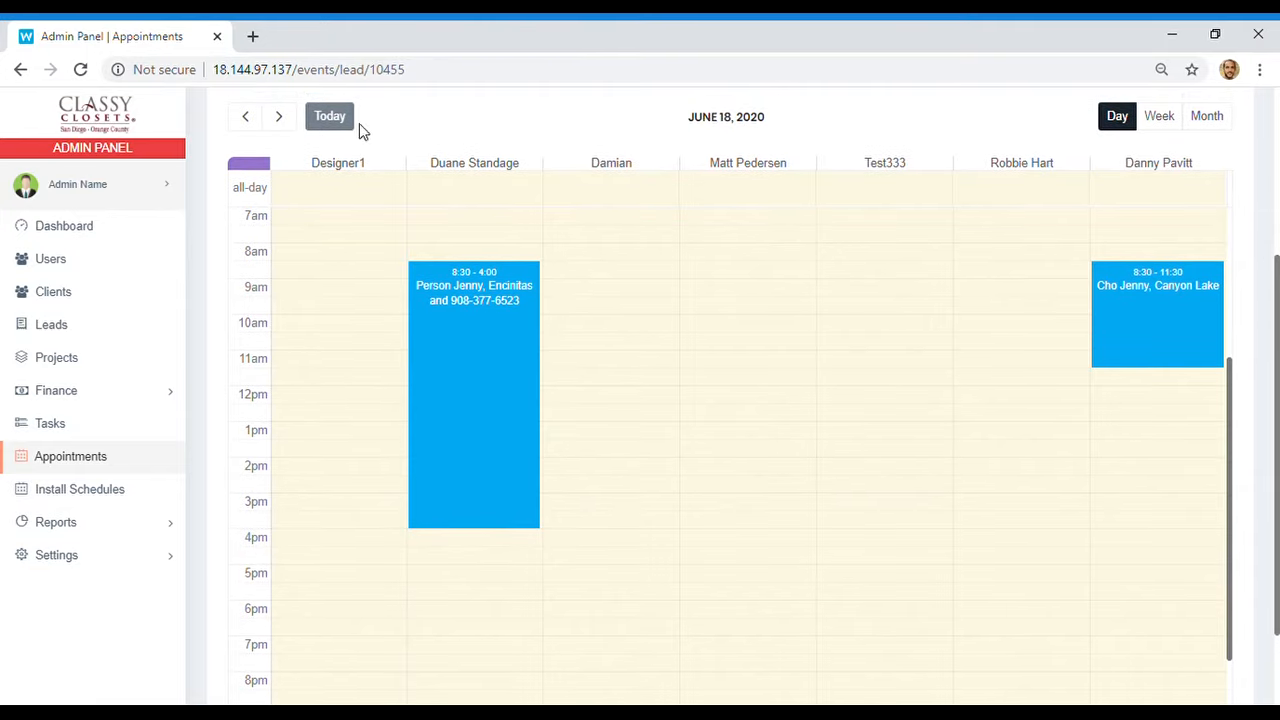
left_click(281, 118)
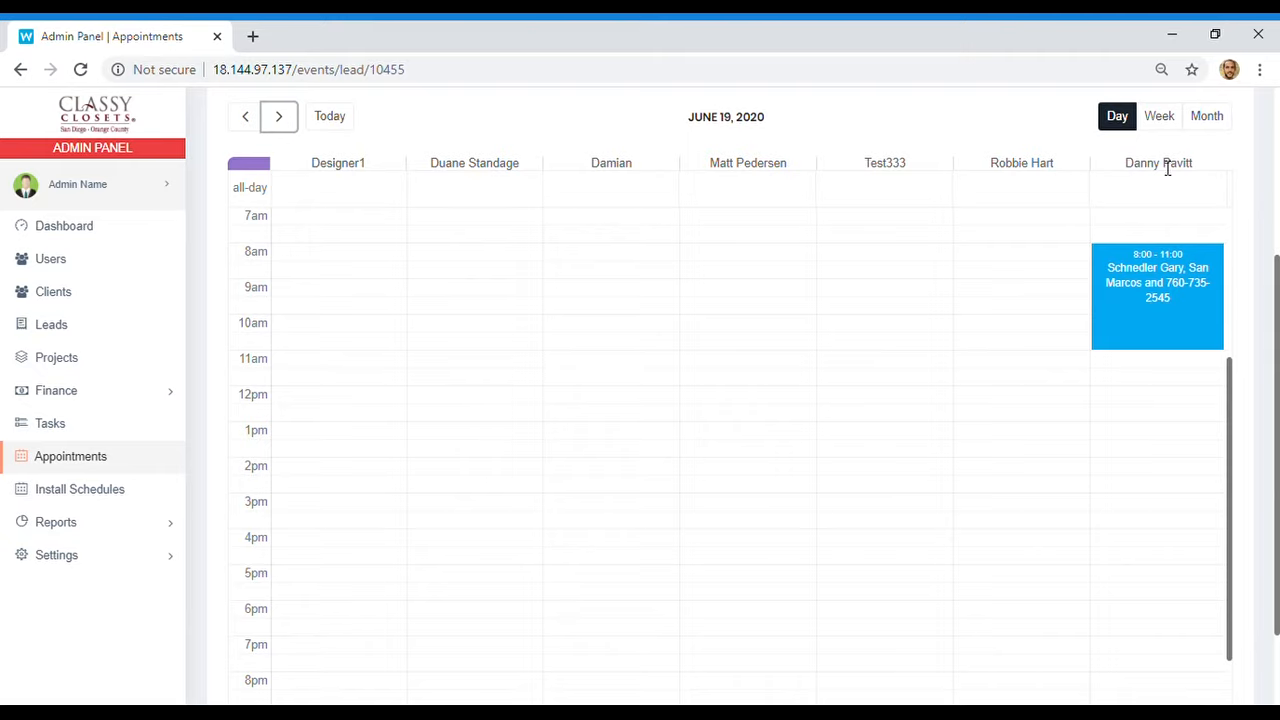
- Start a first appointment from 12:00 PM to 2:00 PM on June 19 in the last designer's column
left_click(1146, 398)
left_click_drag(1146, 398, 1144, 453)
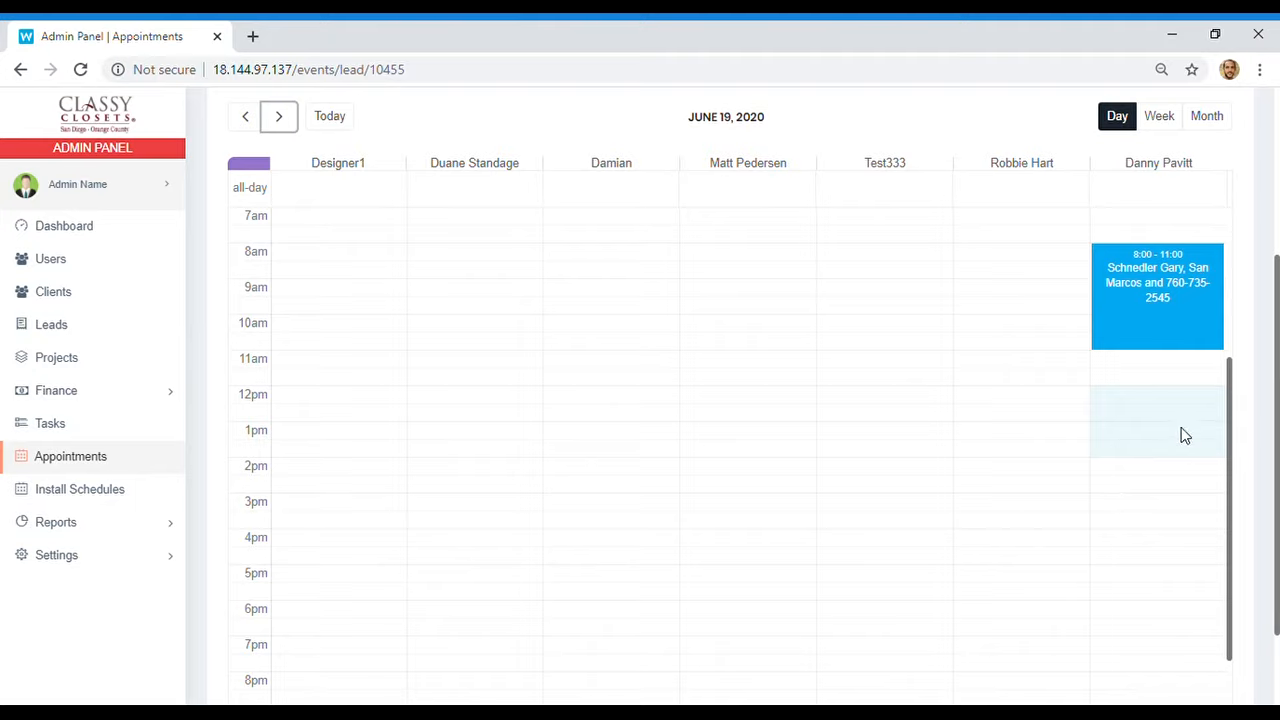
right_click(1150, 414)
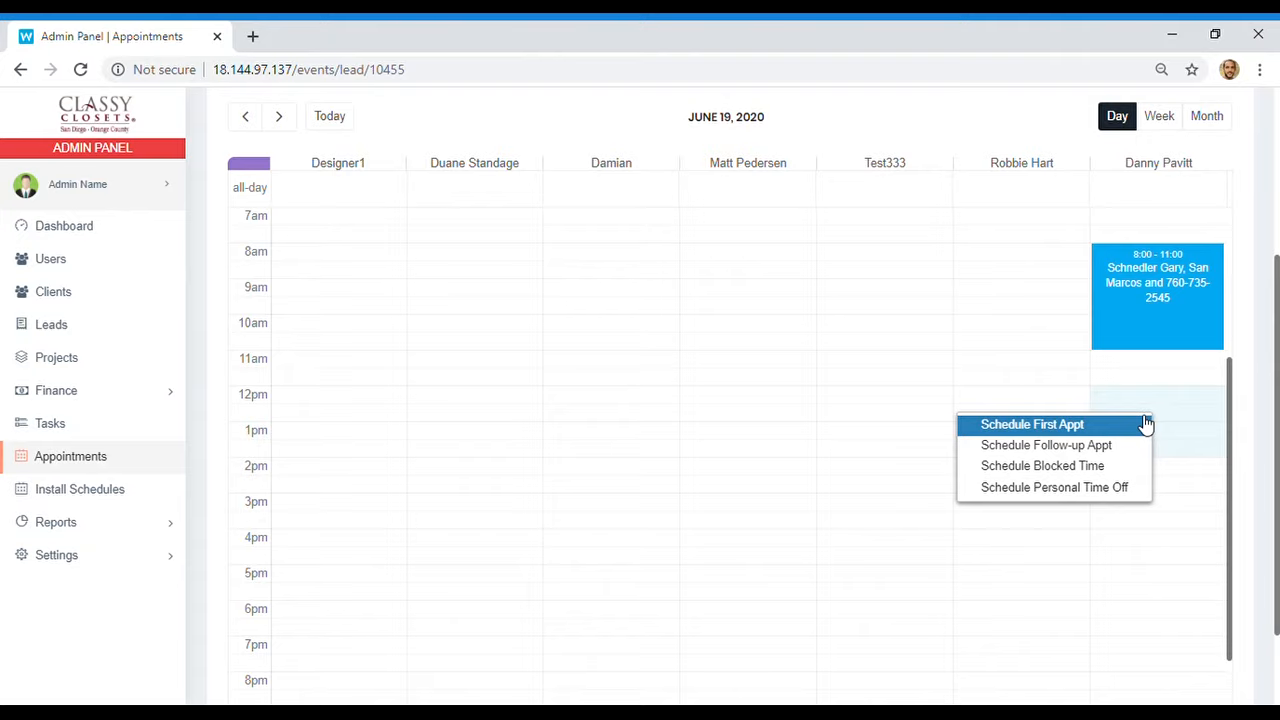
left_click(1017, 428)
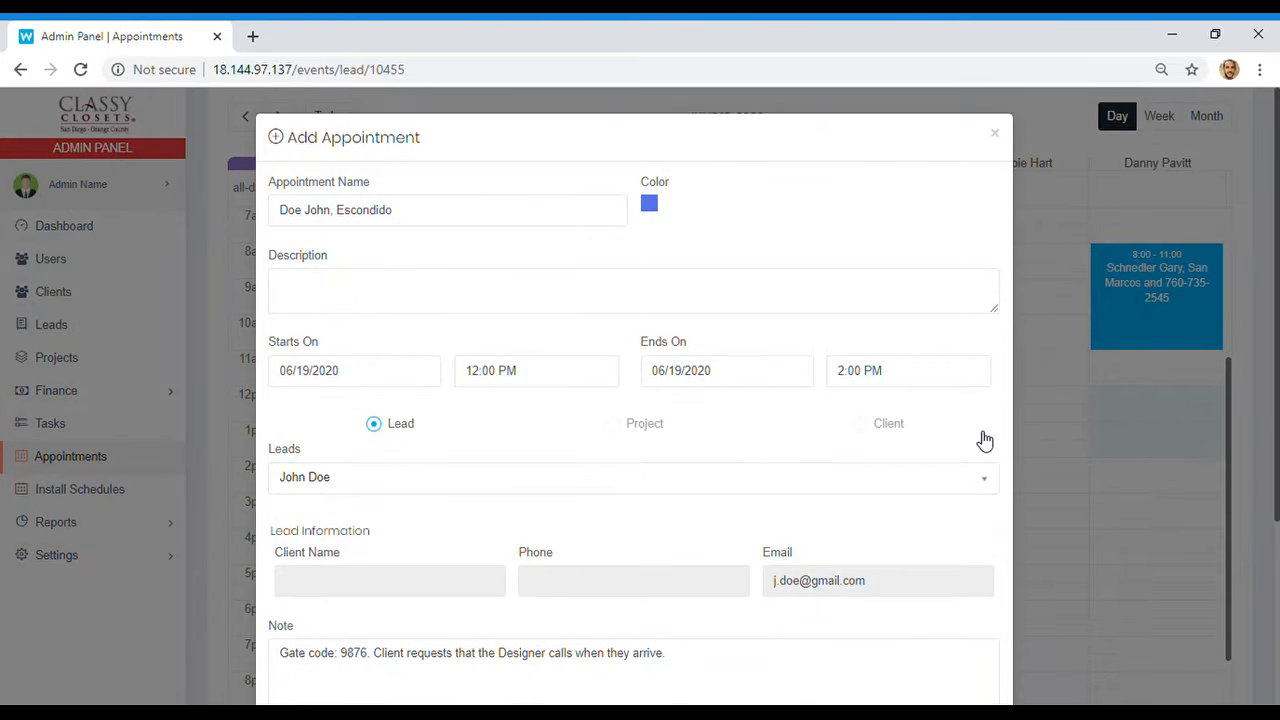
scroll(610, 494, "down", 2)
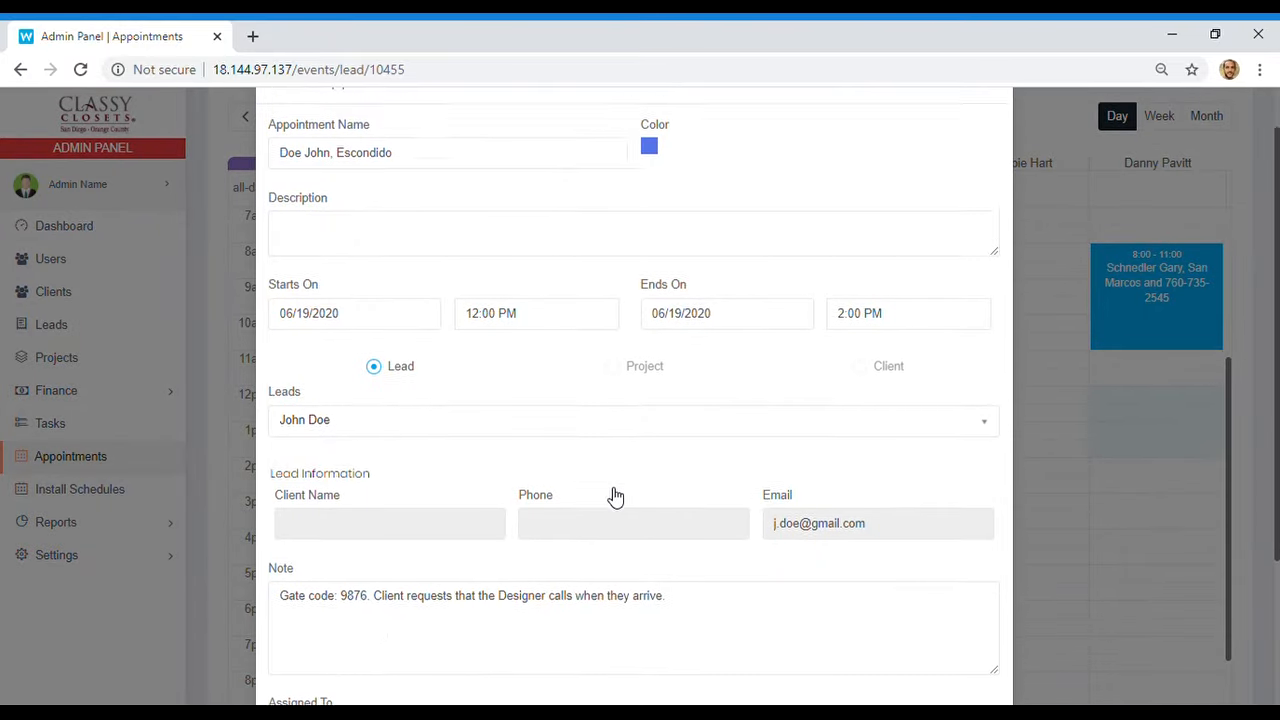
scroll(618, 497, "up", 2)
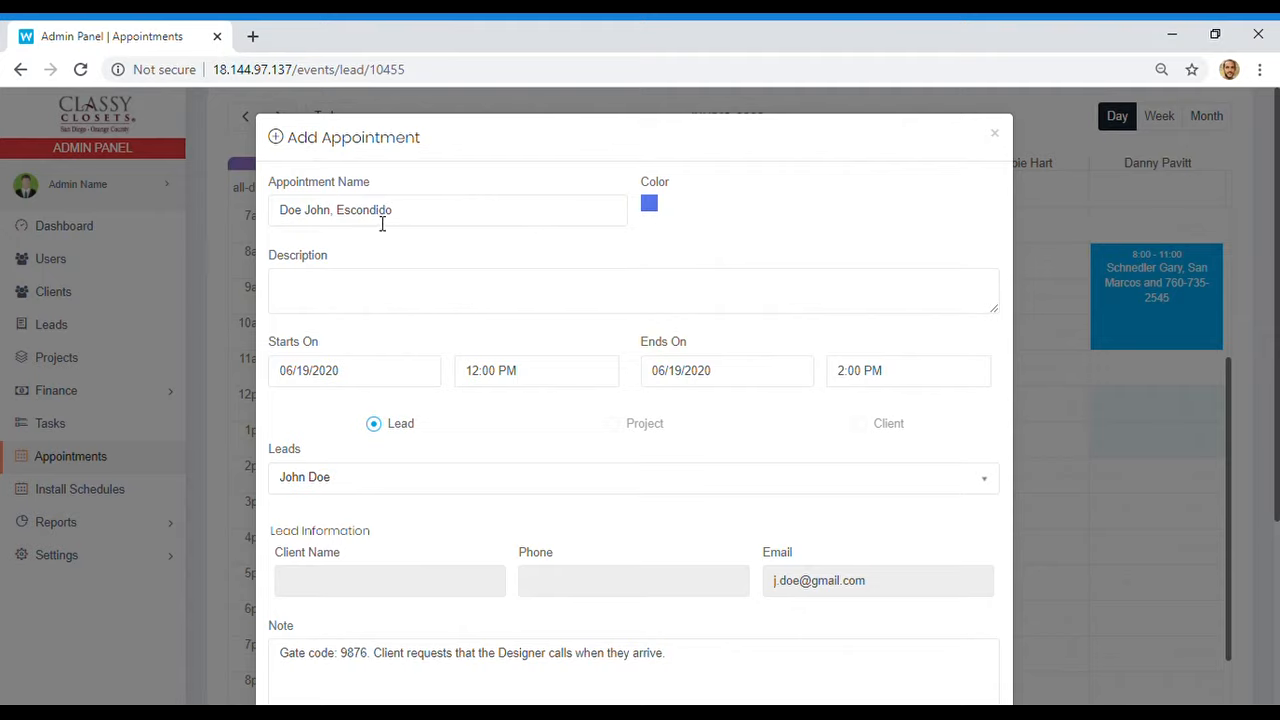
- Add a reminder 2 hours before the appointment and submit it to the calendar
left_click(397, 300)
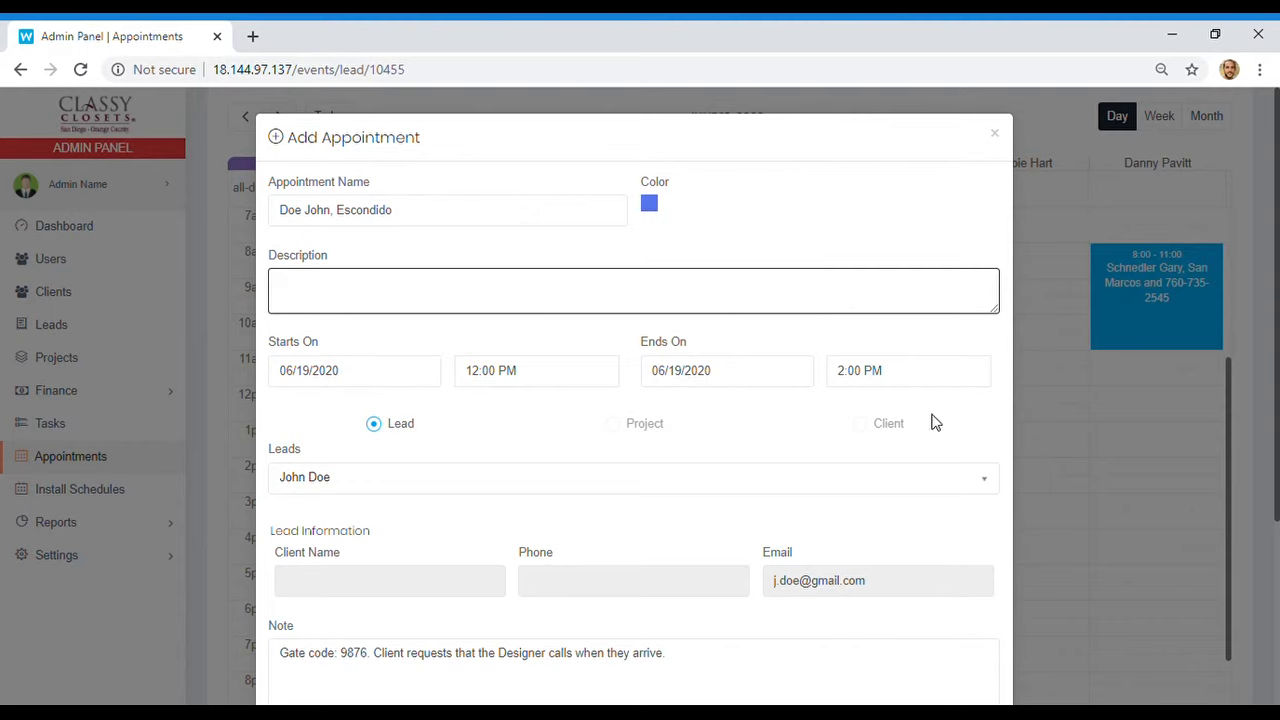
scroll(285, 335, "down", 2)
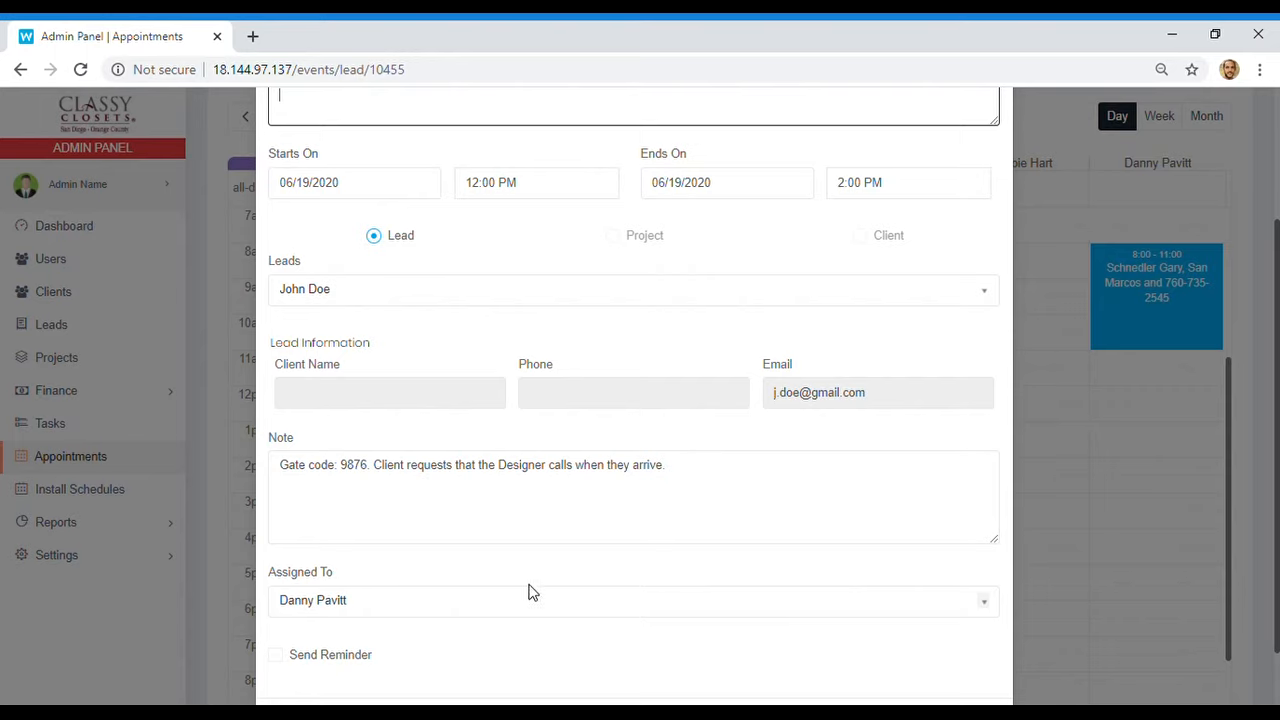
scroll(552, 536, "down", 1)
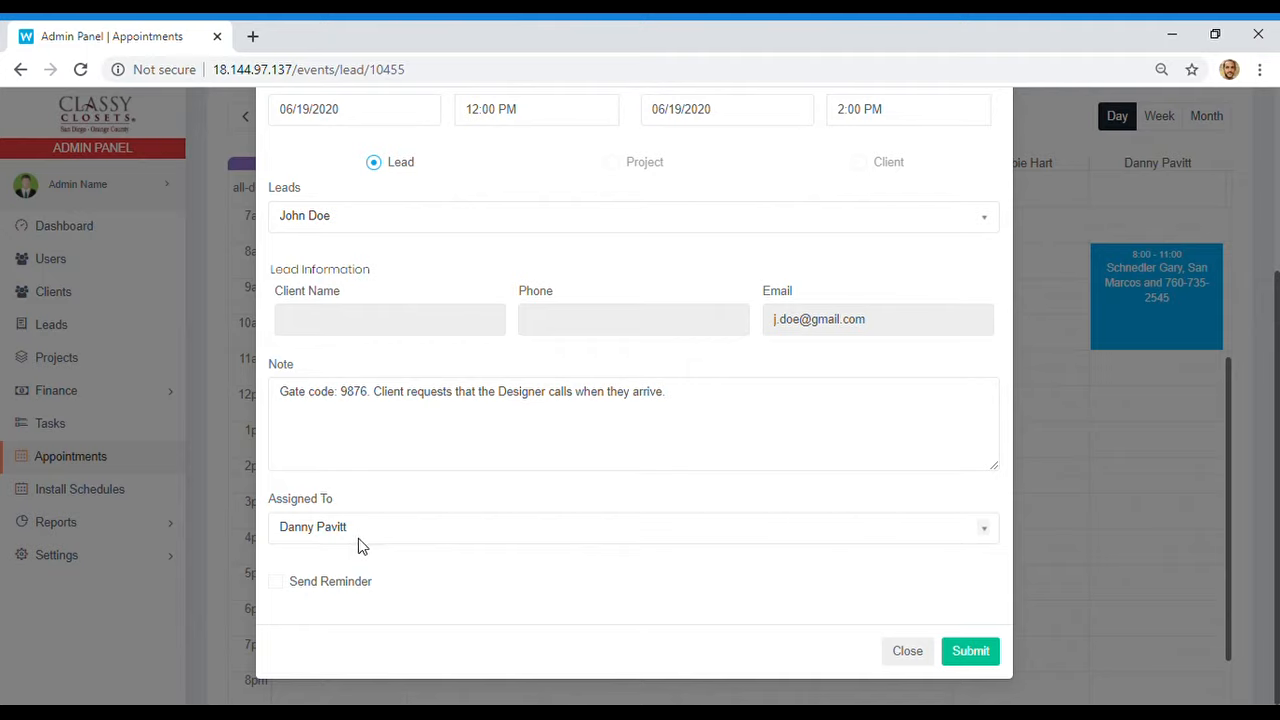
left_click(276, 583)
left_click(375, 638)
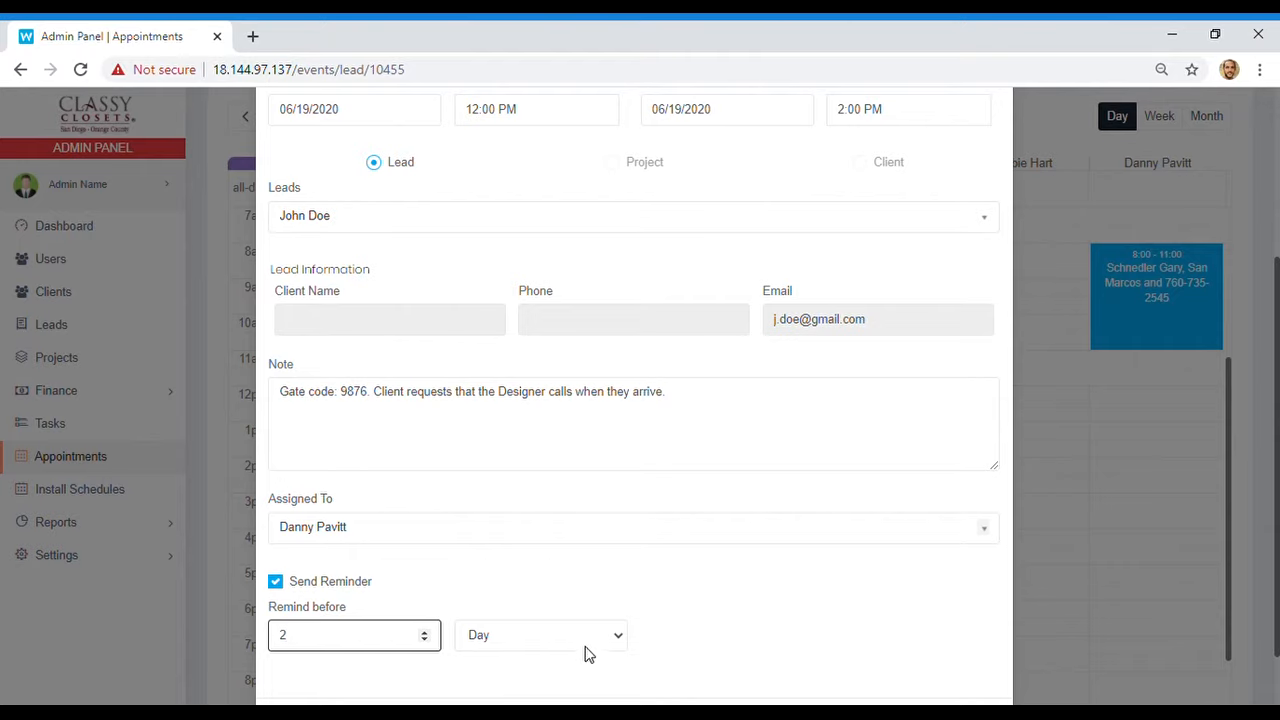
key("Tab")
key("Up")
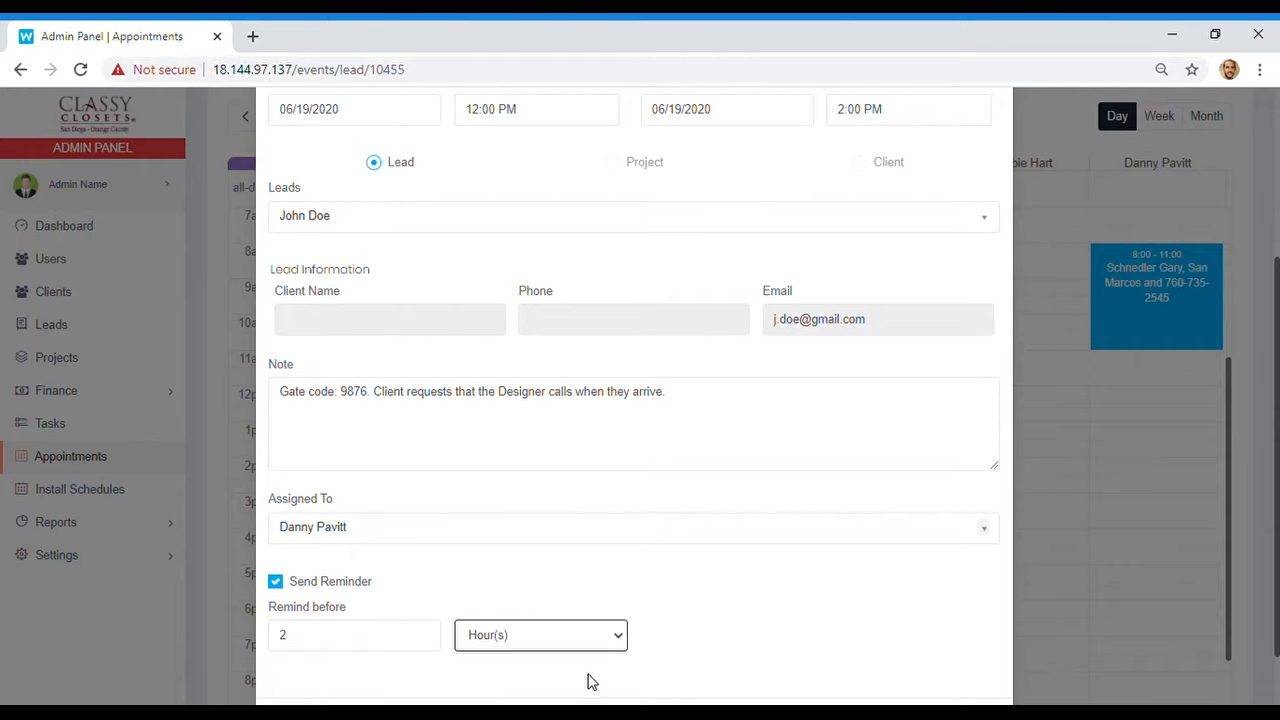
scroll(1092, 567, "down", 1)
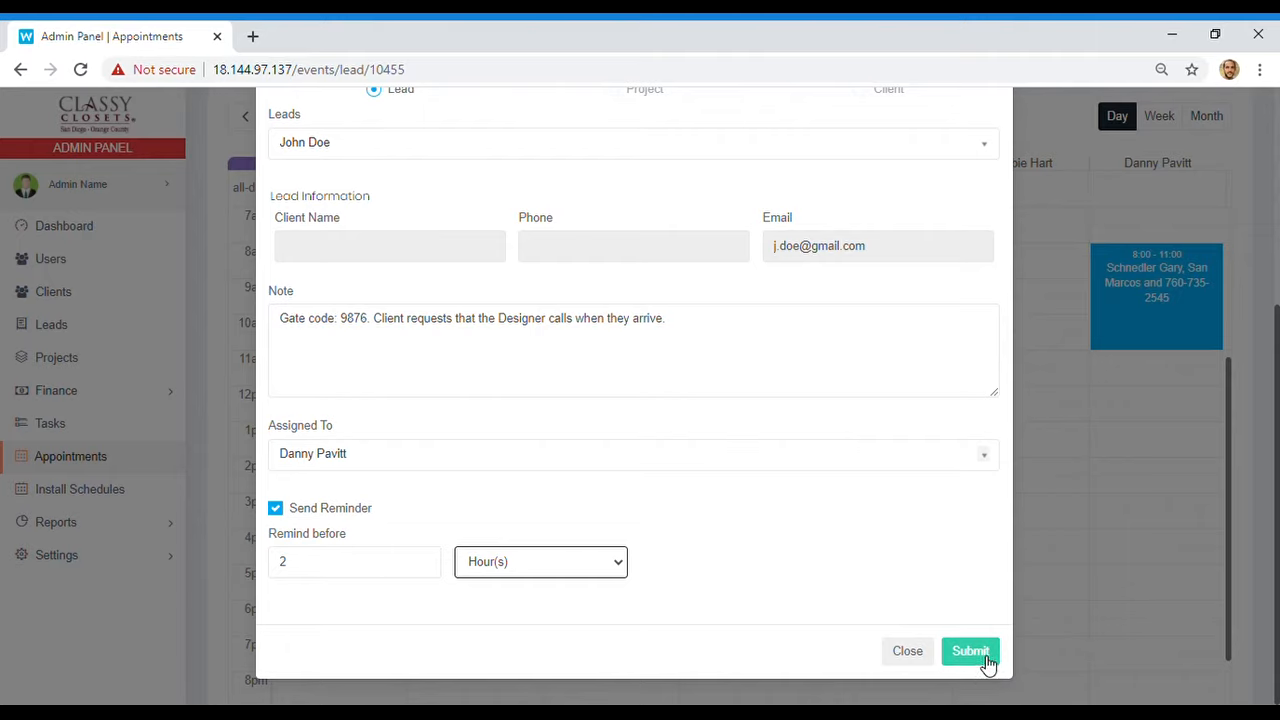
left_click(988, 658)
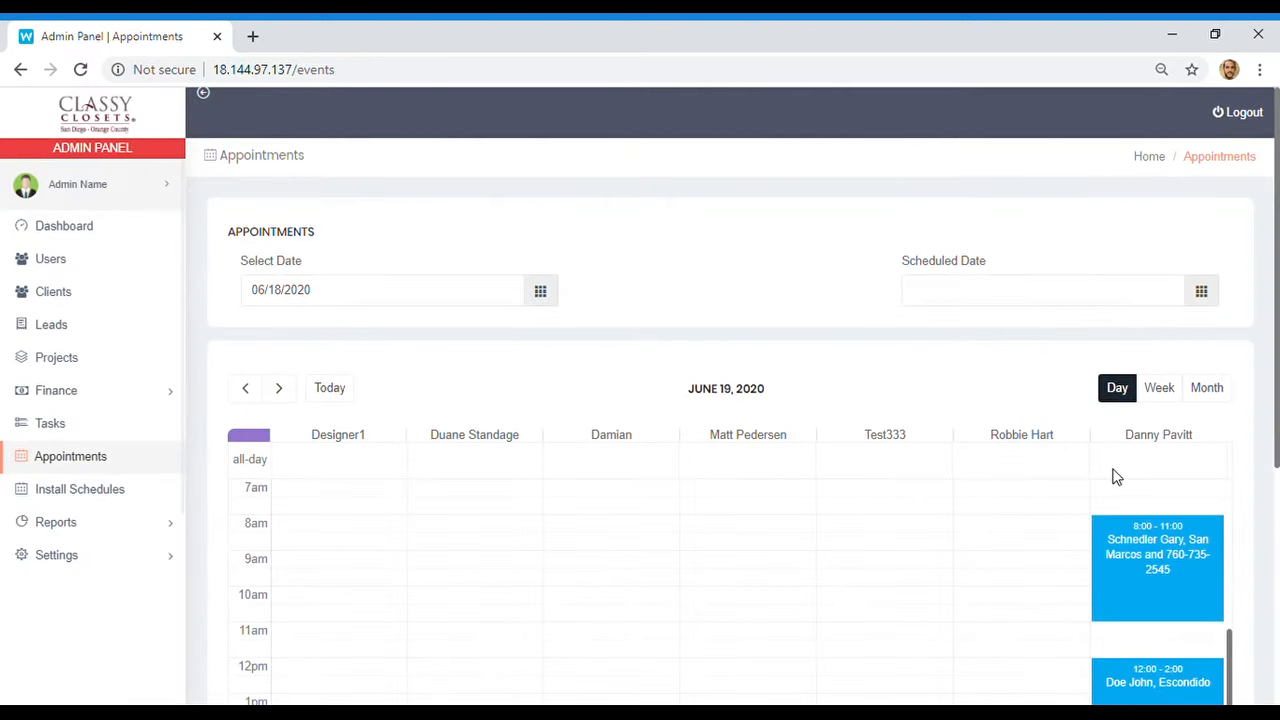
scroll(1150, 472, "down", 2)
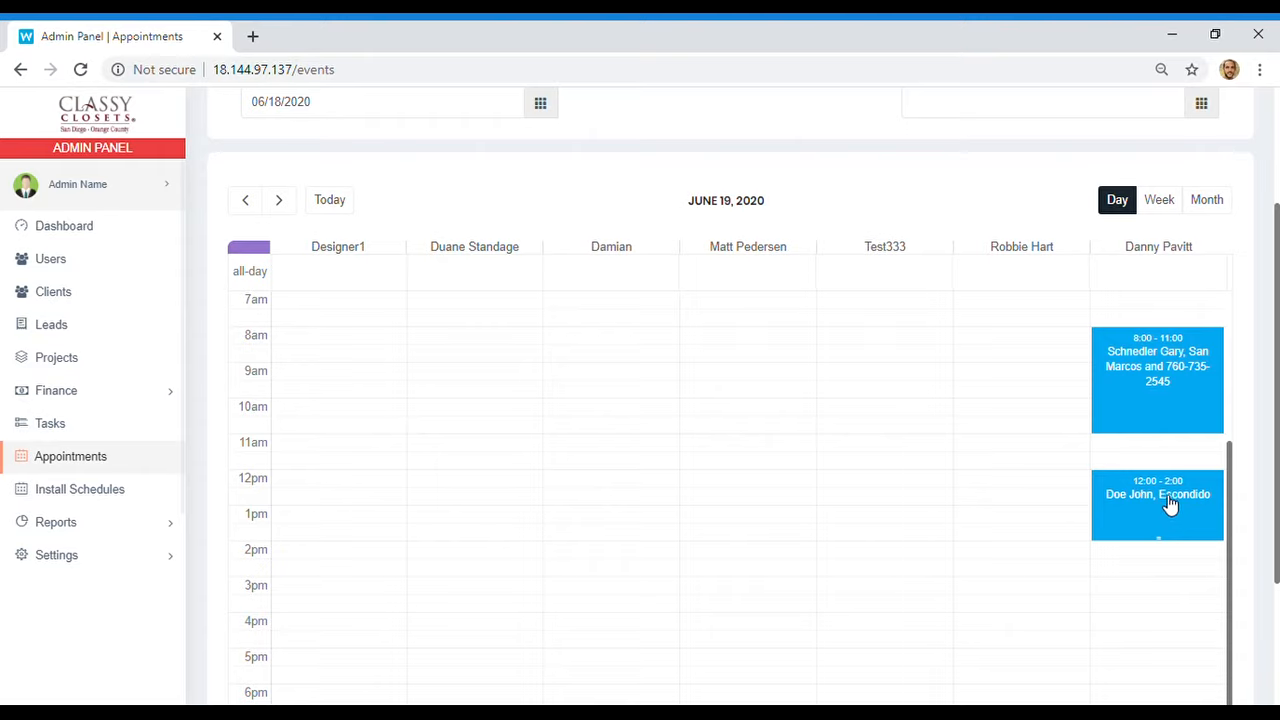
- Check the first lead's available actions, and show June 19, 2020 in the general appointments calendar
left_click(64, 325)
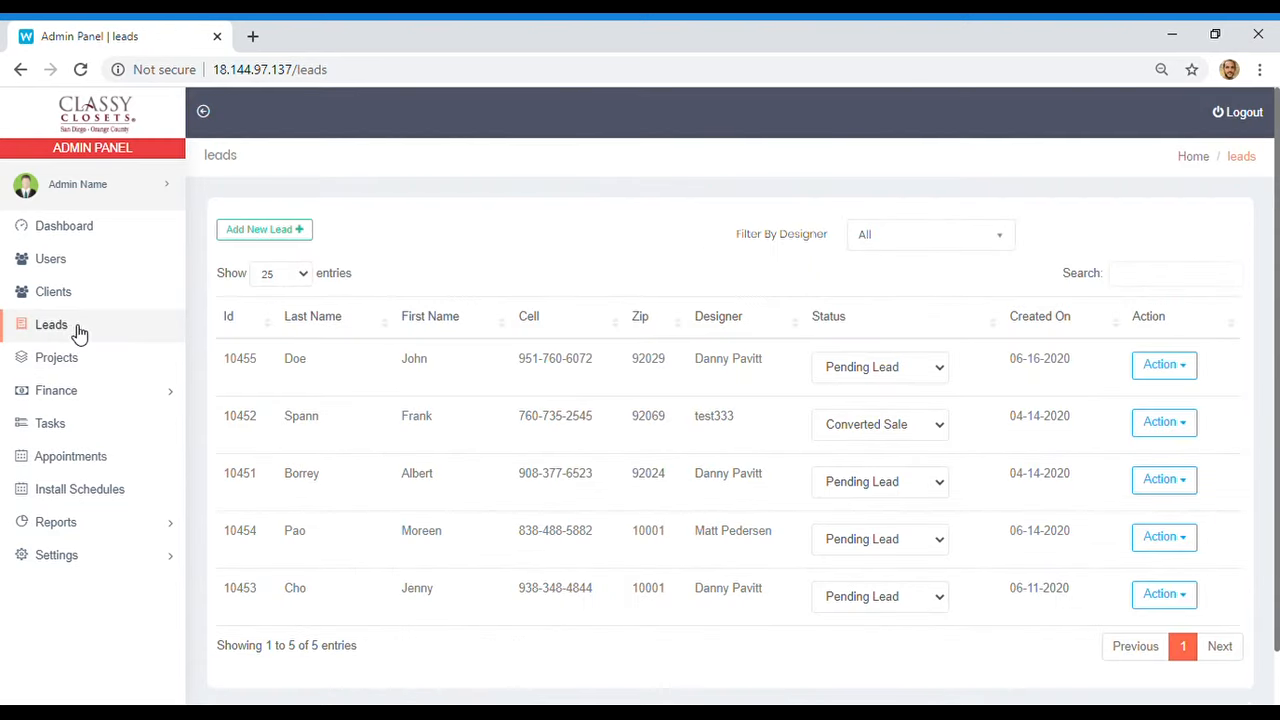
left_click(1160, 367)
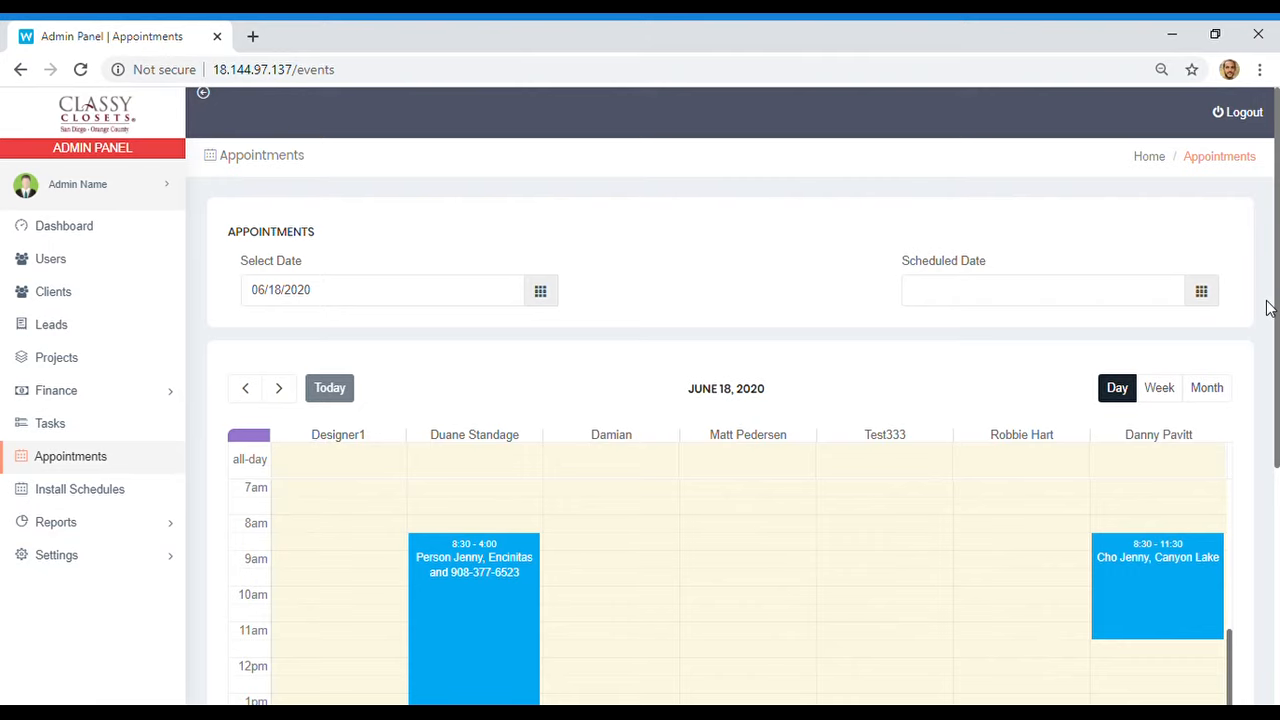
scroll(1268, 308, "down", 2)
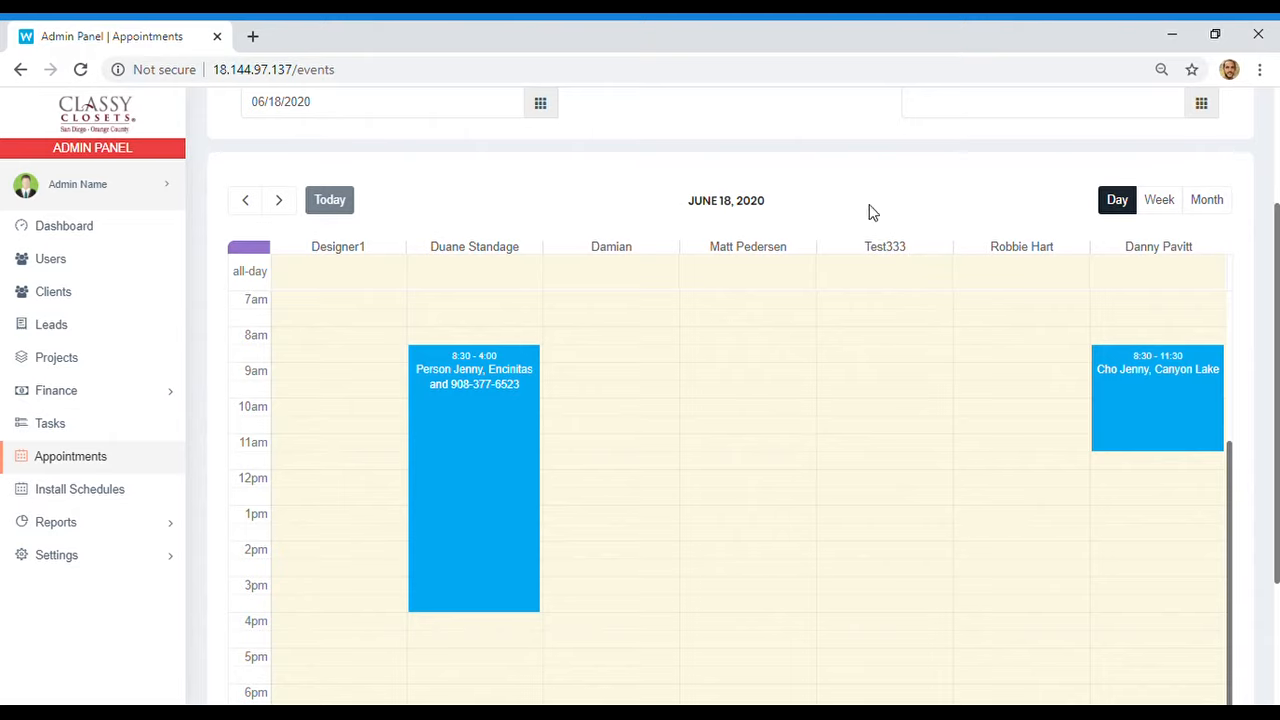
left_click(282, 203)
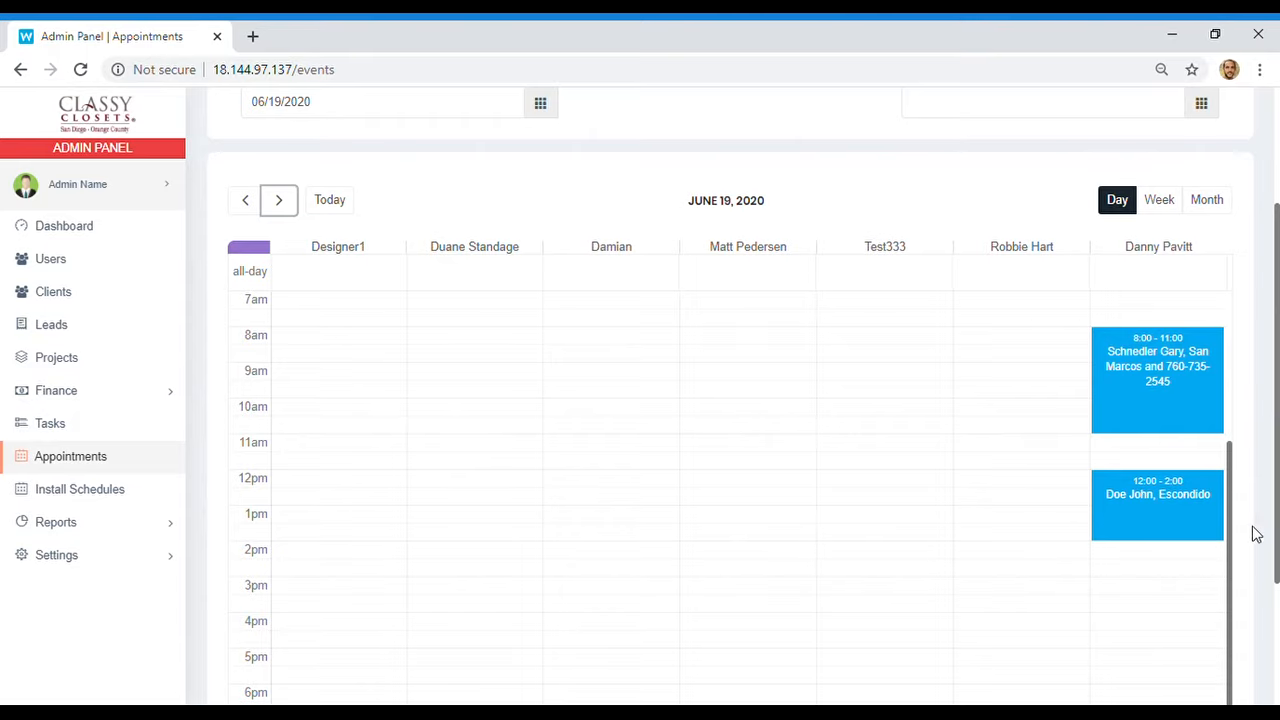
- Start a first appointment from 3:00 PM to 5:00 PM on June 19 in the last designer's column
scroll(1235, 524, "down", 1)
left_click_drag(1120, 490, 1100, 556)
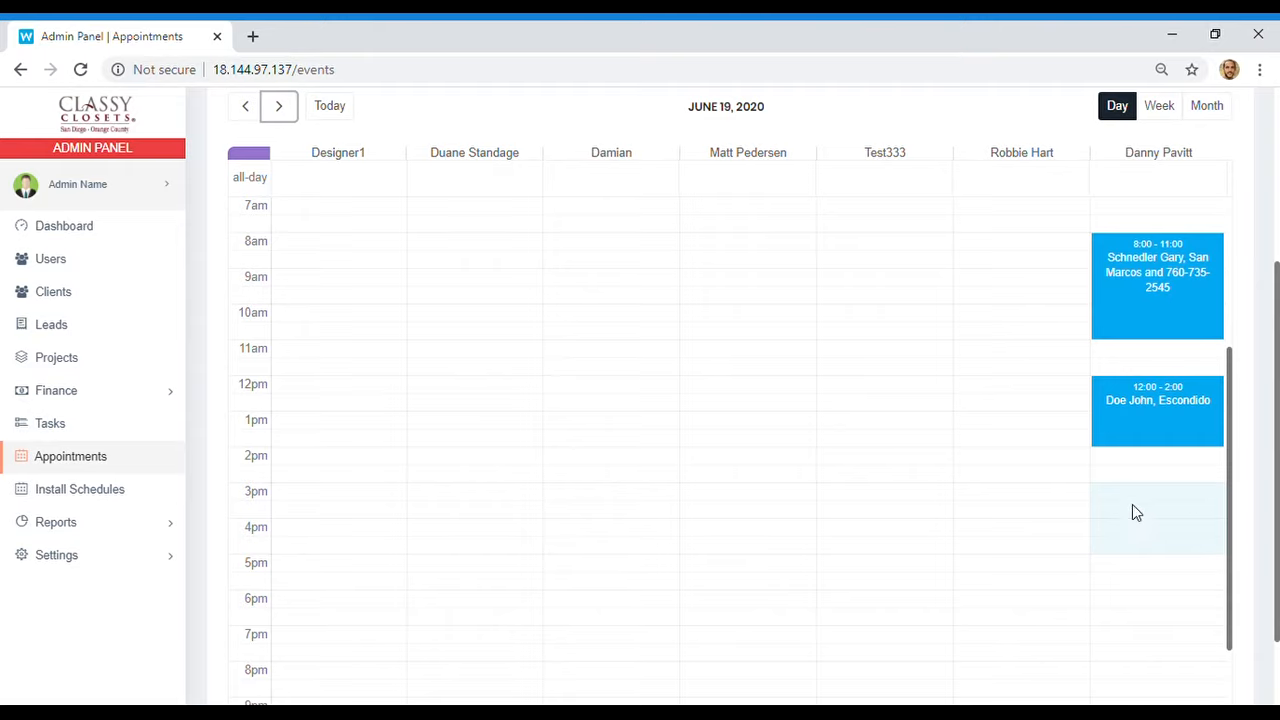
right_click(1112, 507)
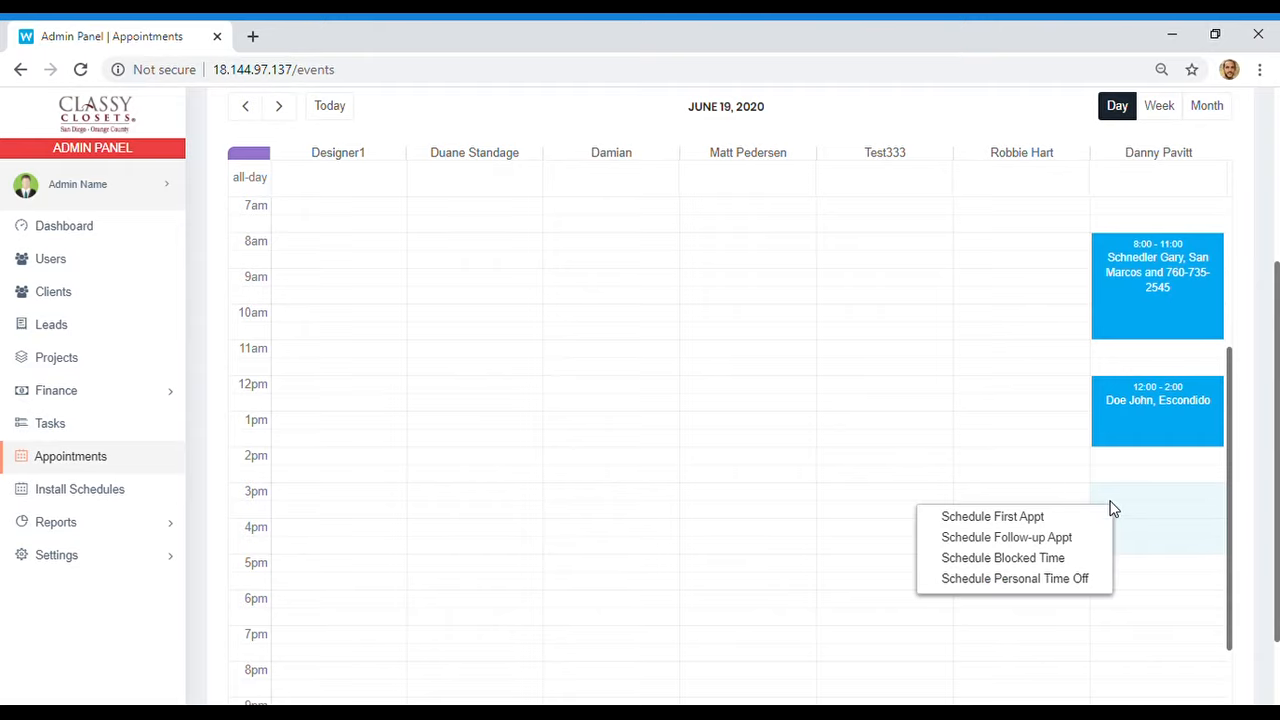
left_click(1058, 518)
scroll(520, 318, "down", 3)
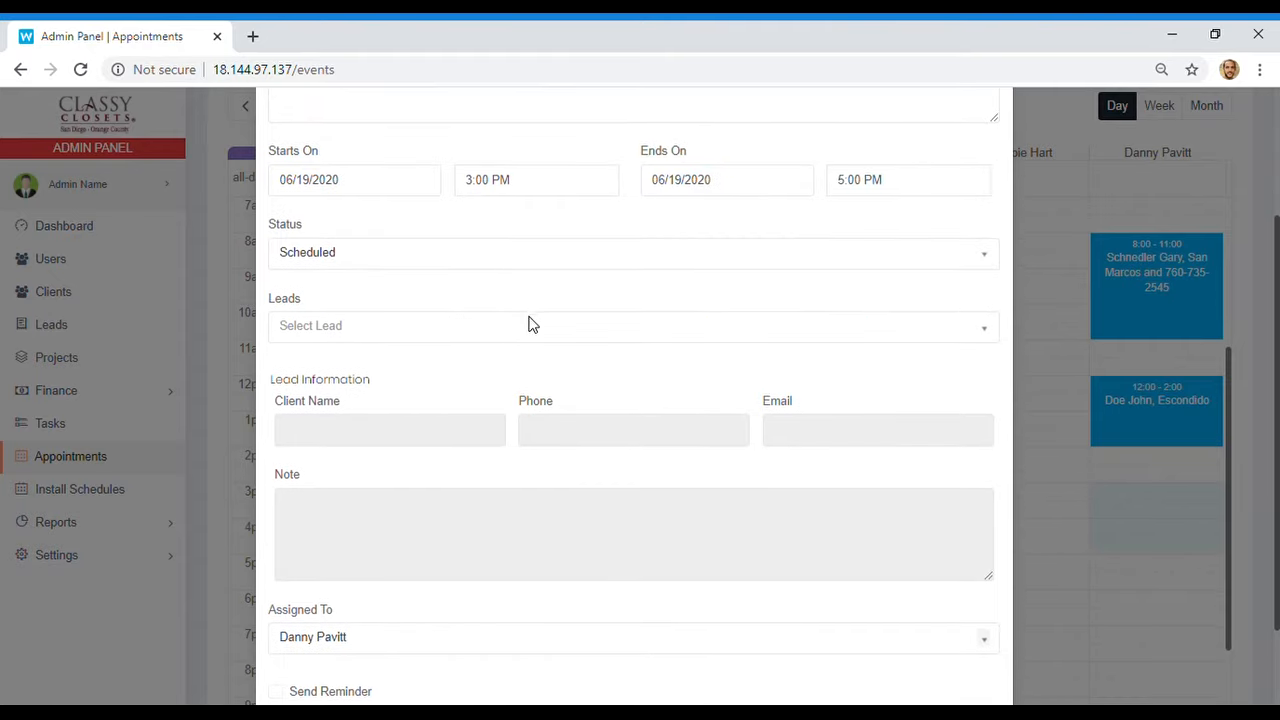
scroll(536, 425, "up", 3)
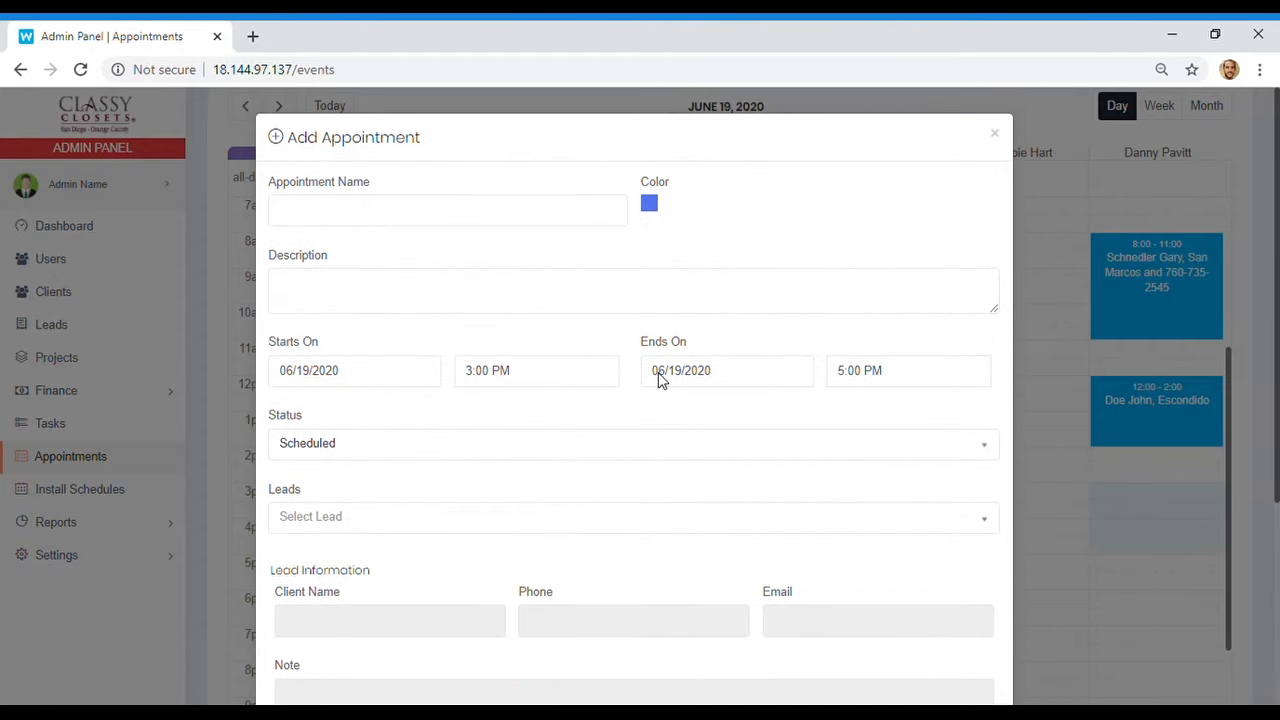
- Choose the last listed lead for the 3:00 PM appointment and review the lead information and assigned designer
left_click(360, 222)
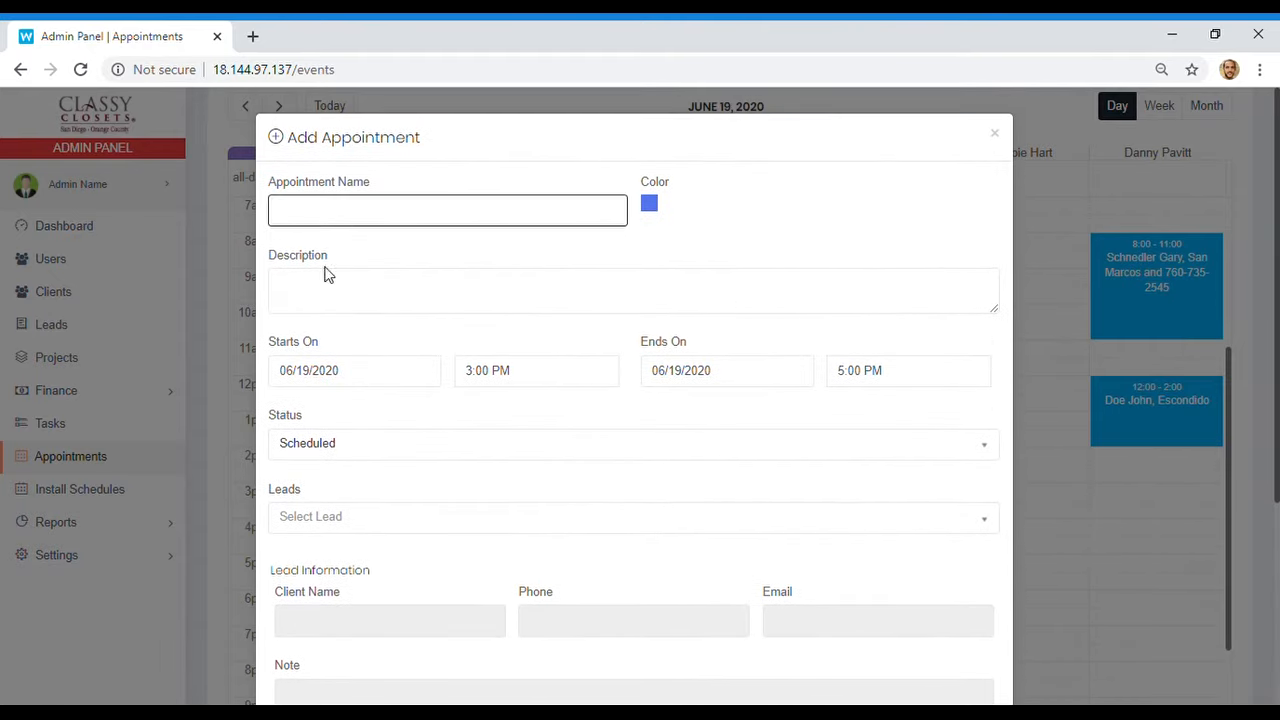
scroll(354, 393, "down", 1)
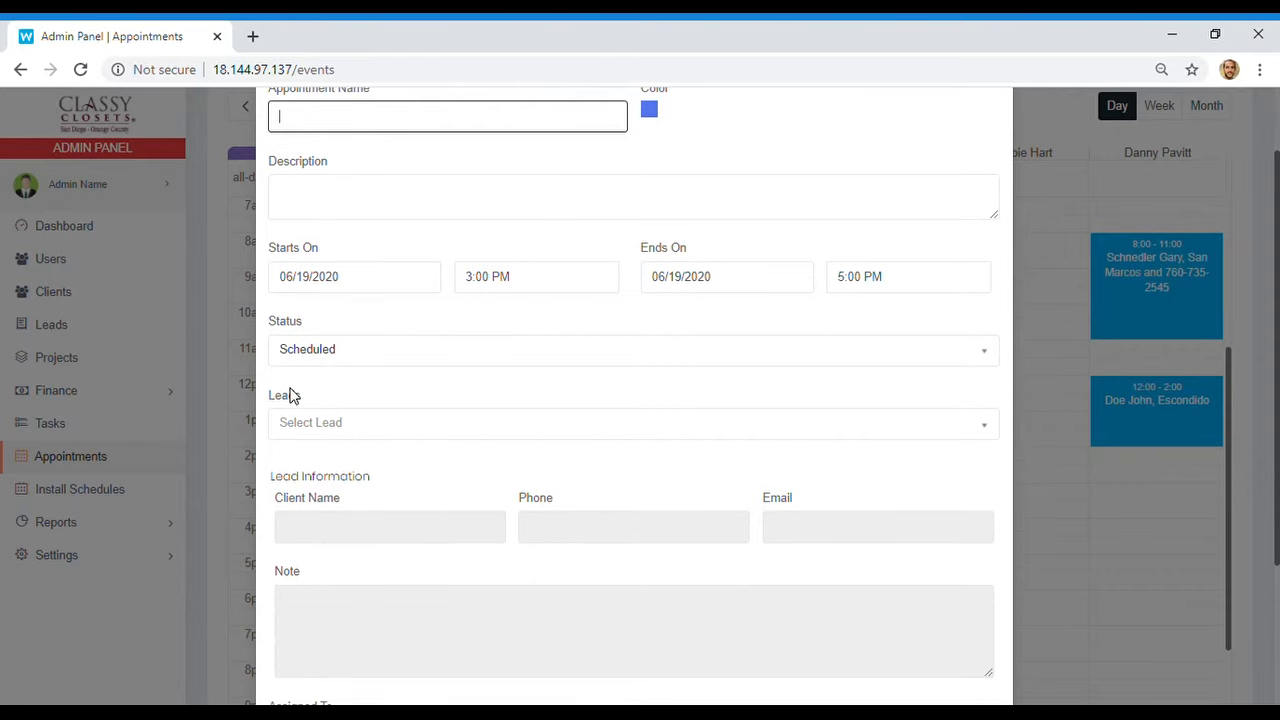
left_click(331, 428)
left_click(316, 390)
scroll(762, 509, "up", 1)
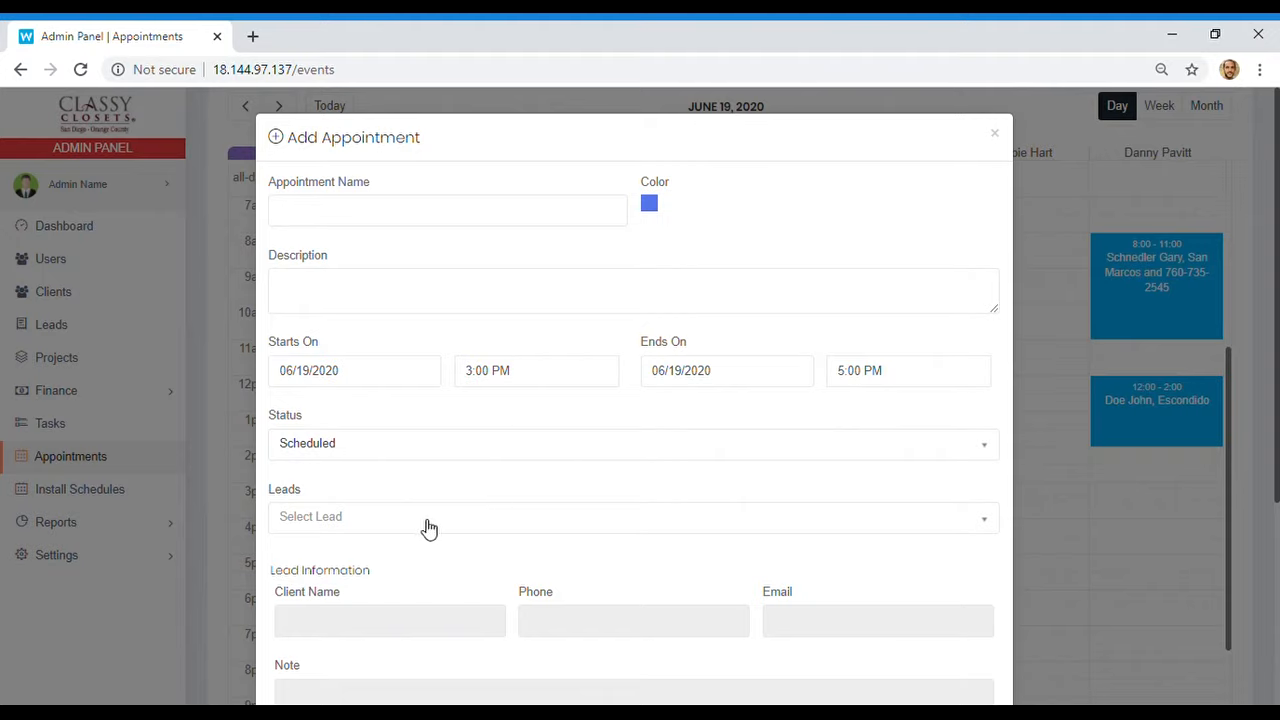
left_click(338, 518)
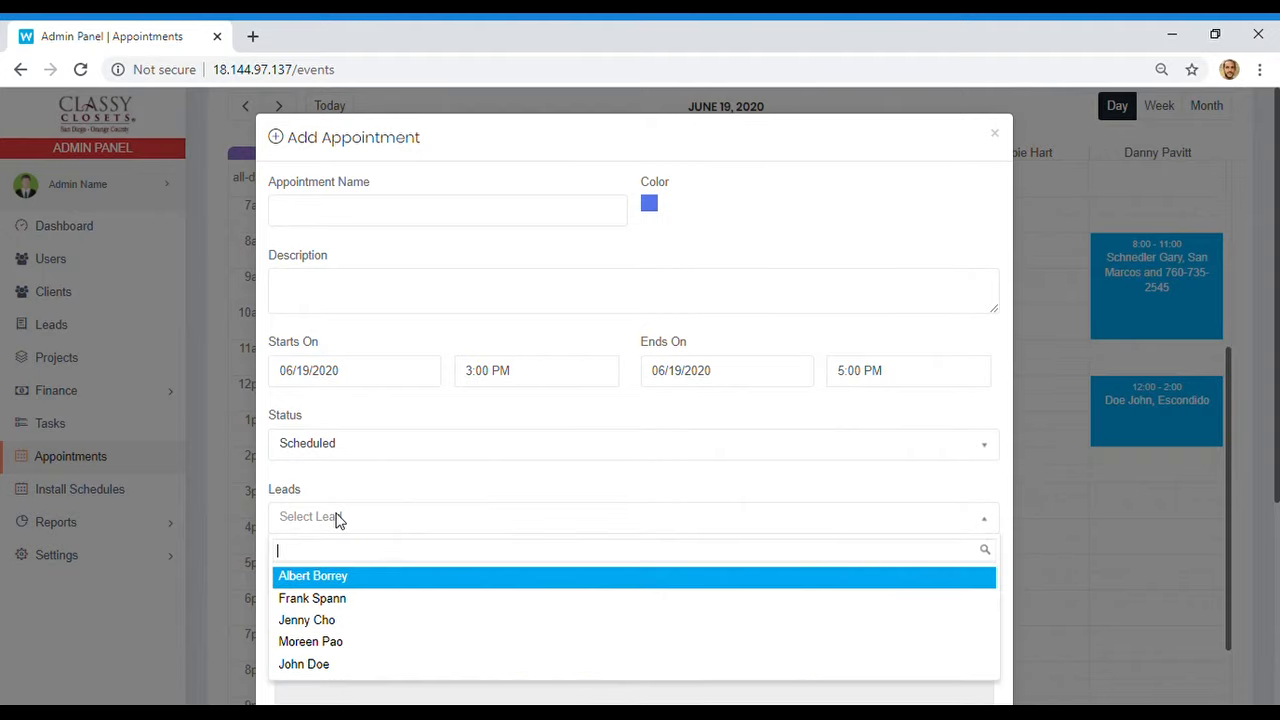
left_click(392, 666)
scroll(644, 550, "down", 2)
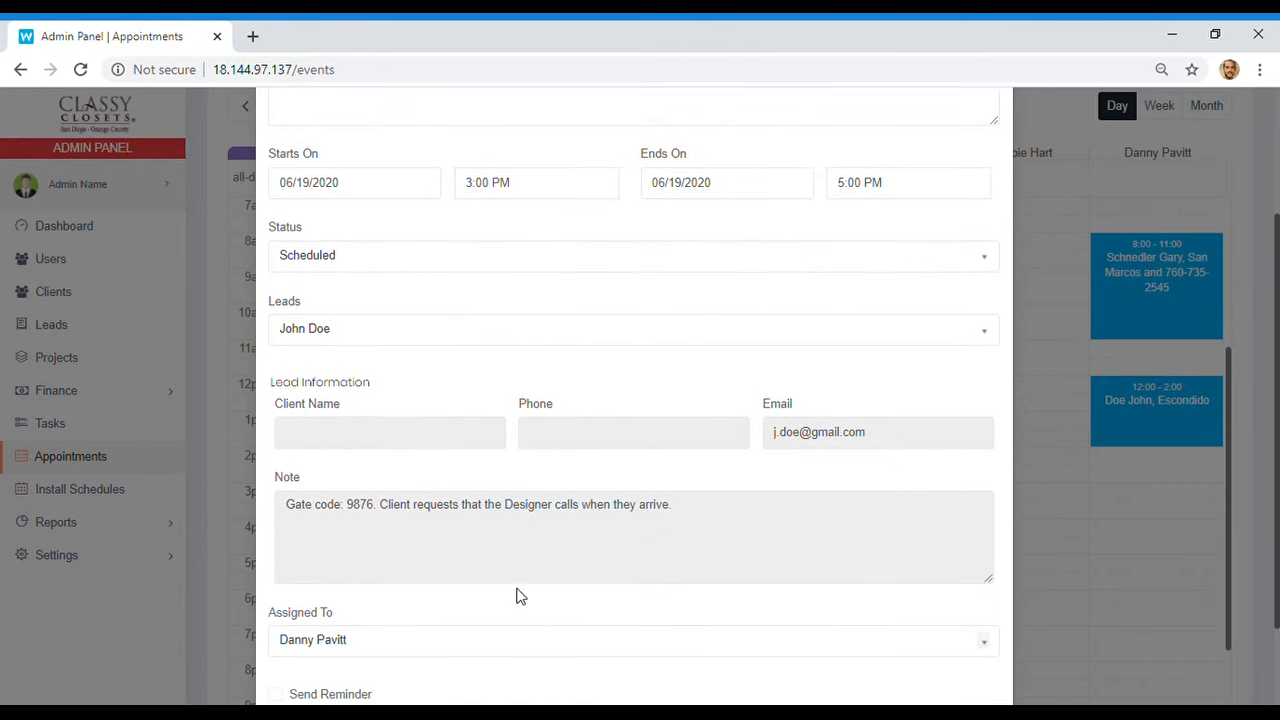
scroll(588, 540, "up", 2)
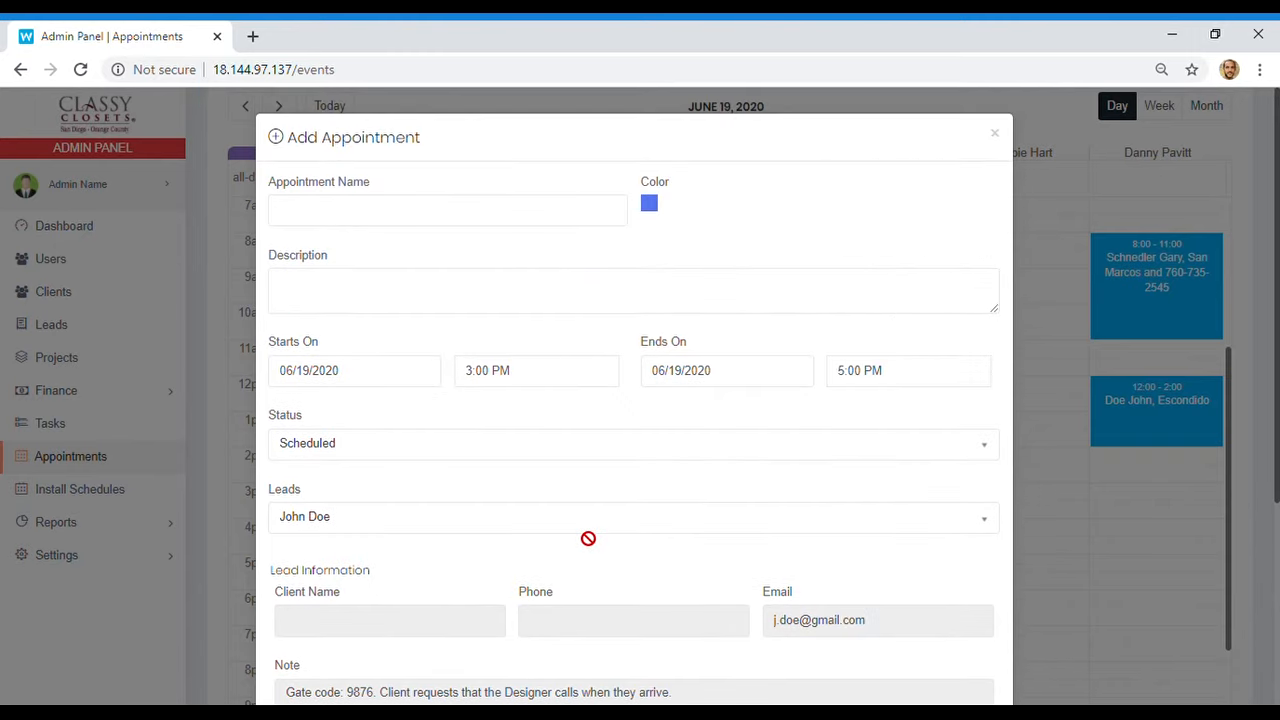
- Enter the lead's name followed by Escondido as the appointment name, review the form, and close it without submitting
left_click(408, 217)
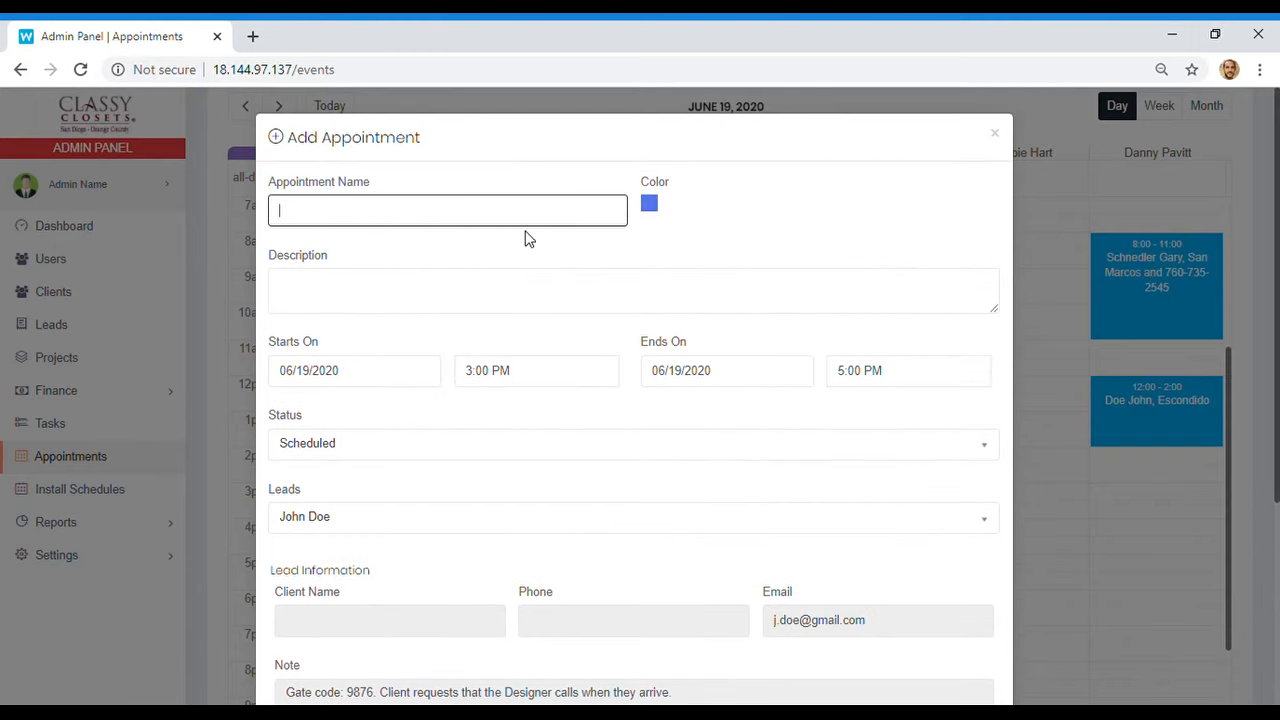
type("Doe John, Escondido")
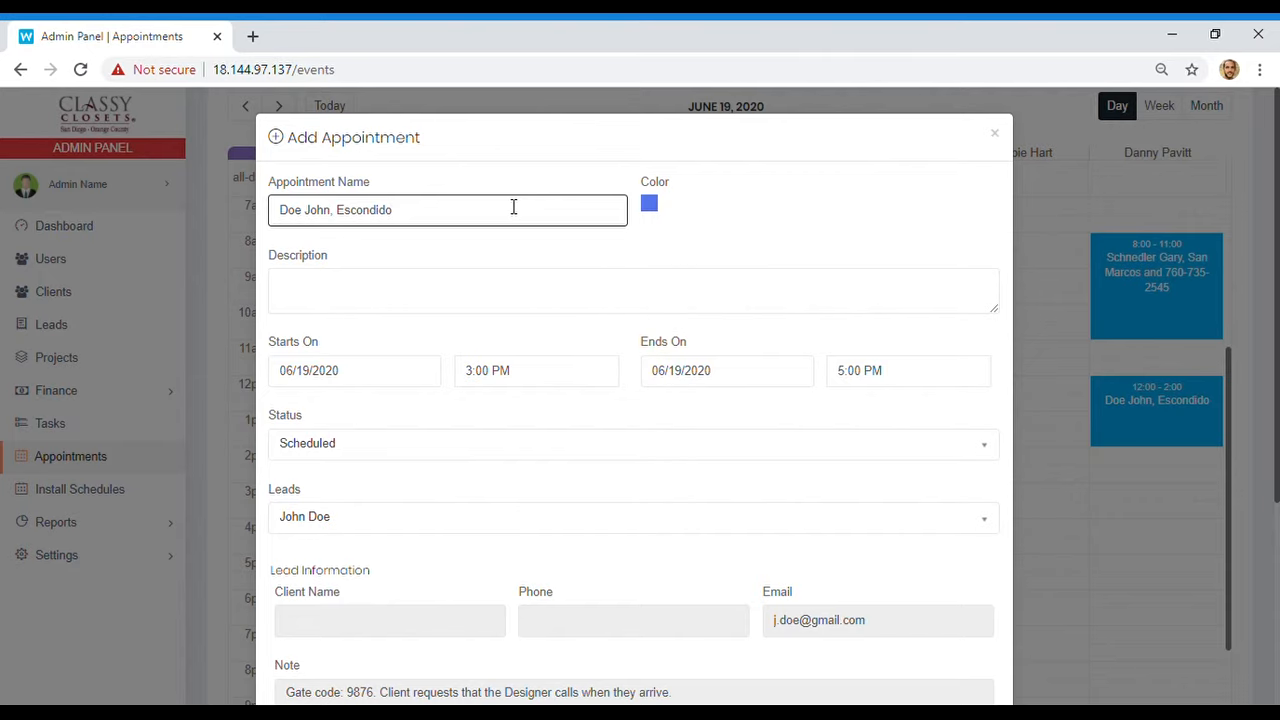
left_click(590, 301)
scroll(800, 280, "down", 3)
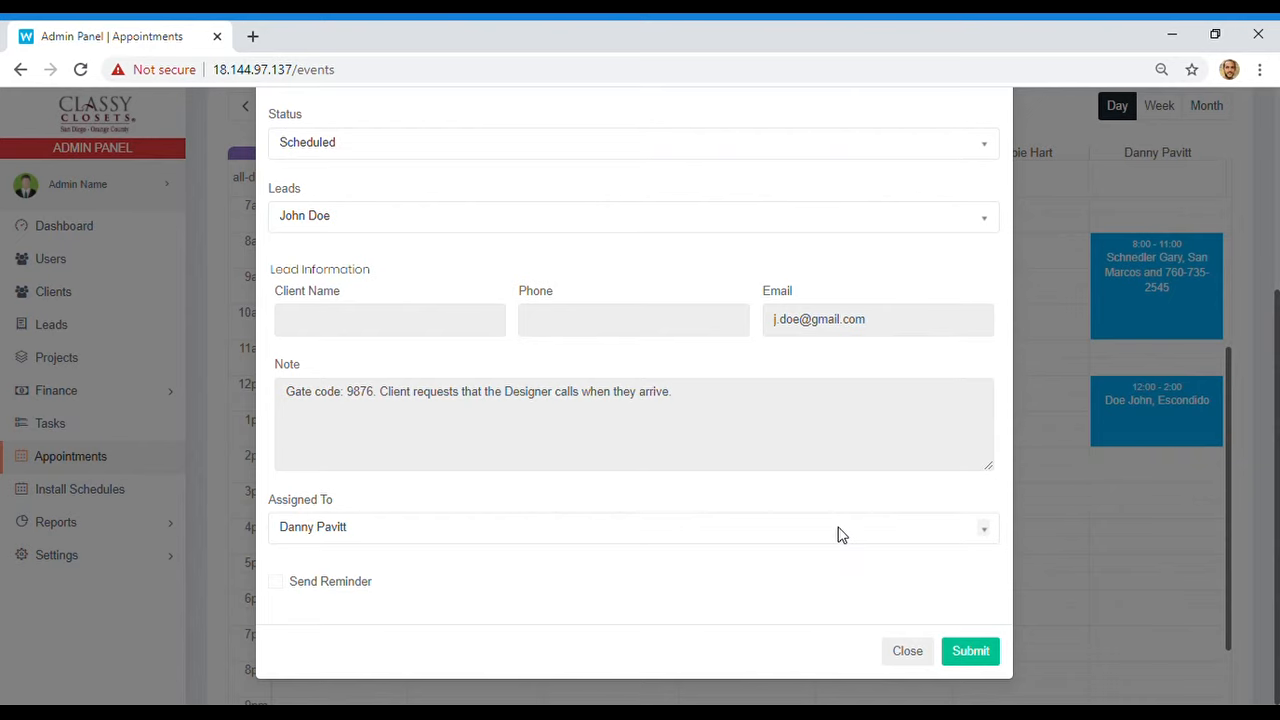
left_click(907, 651)
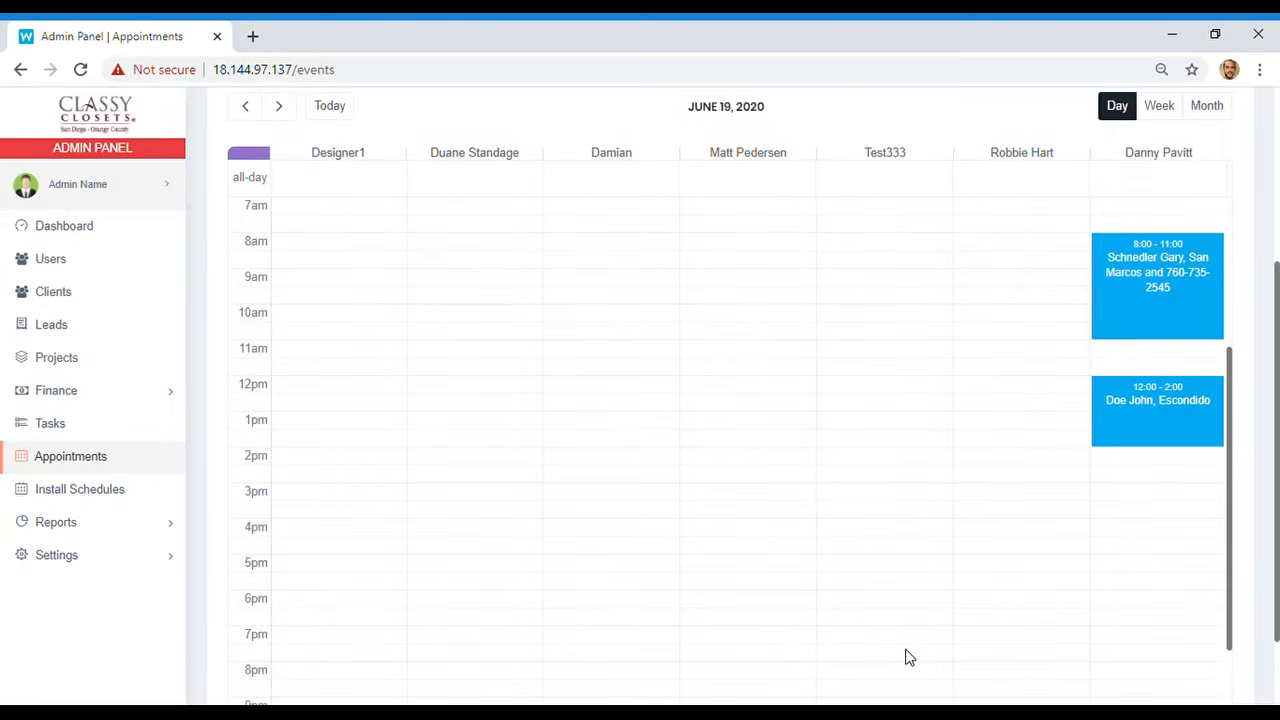
- Move the 12:00 to 2:00 PM appointment to the fourth designer's column and back to the last designer's column, accepting both moves
scroll(1237, 470, "up", 1)
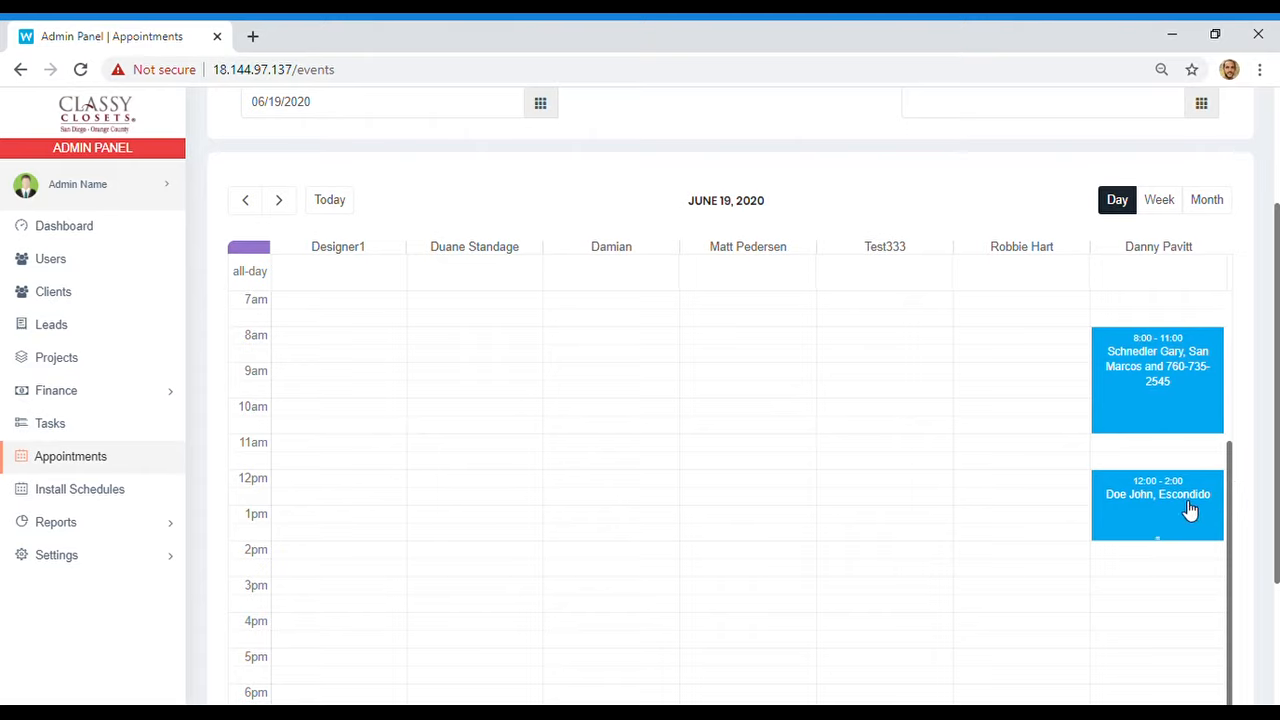
left_click_drag(1183, 514, 452, 496)
left_click_drag(578, 488, 735, 502)
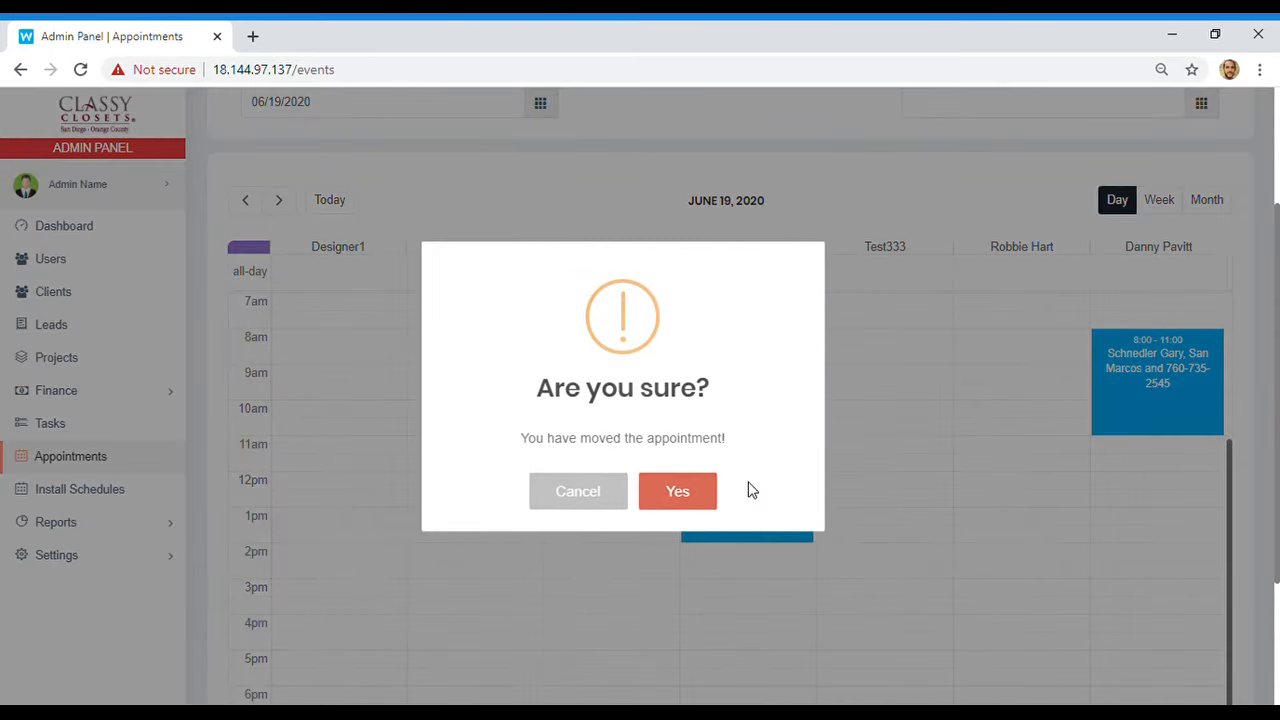
left_click(684, 498)
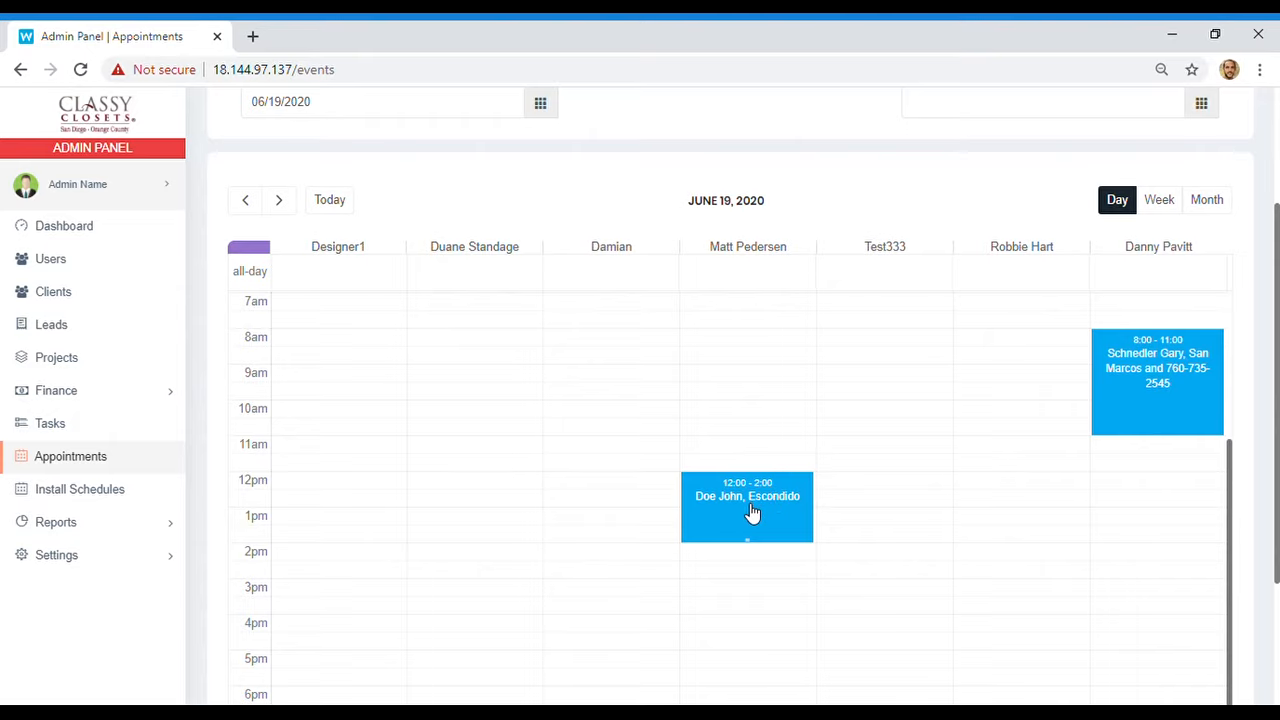
left_click_drag(752, 513, 1143, 509)
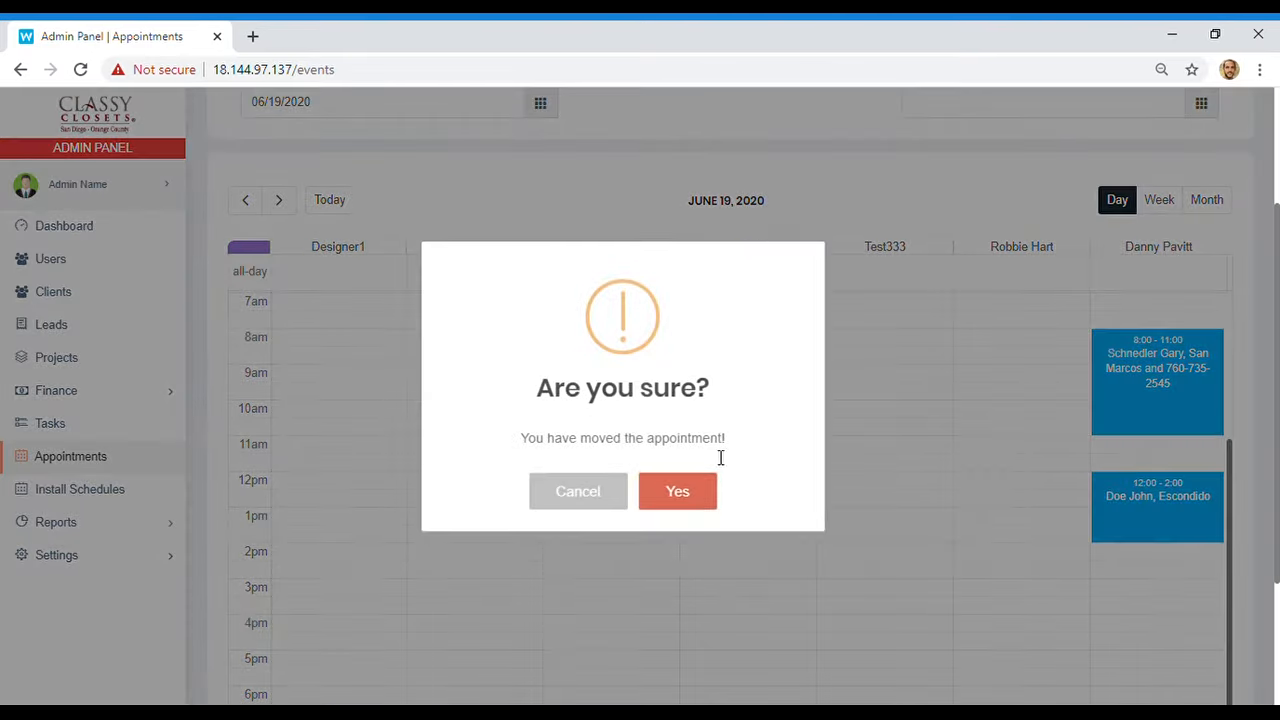
left_click(660, 500)
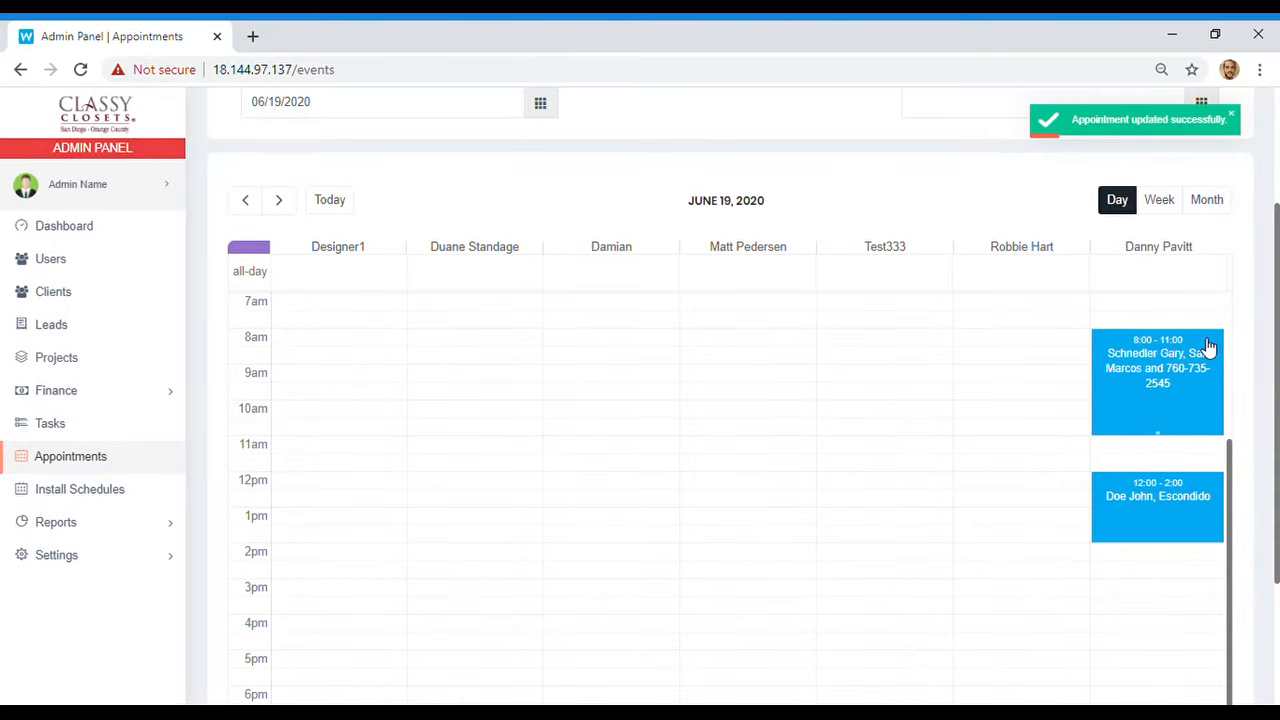